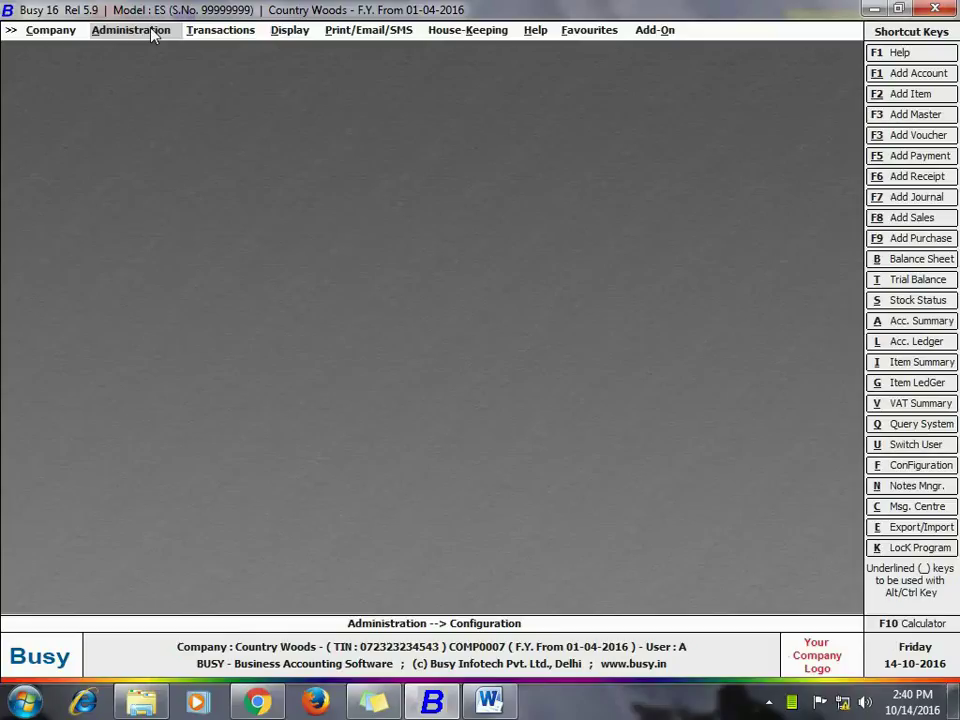
- Tick Pick Item Sizing Information from Item Description and Alternate Units of Items in Inventory features
left_click(152, 34)
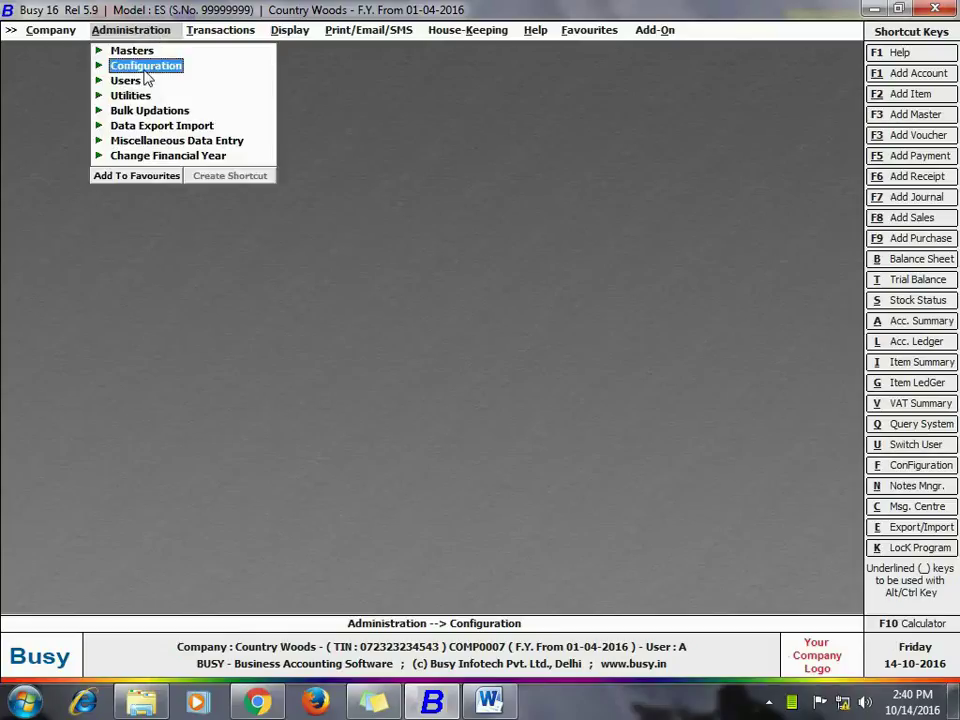
left_click(146, 64)
left_click(148, 66)
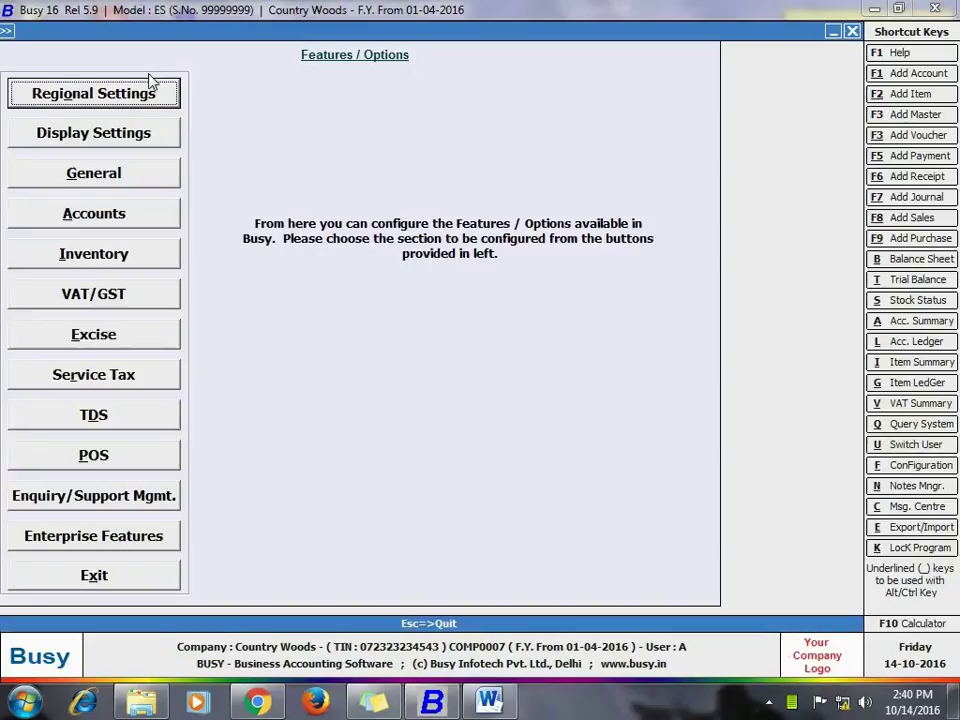
left_click(131, 262)
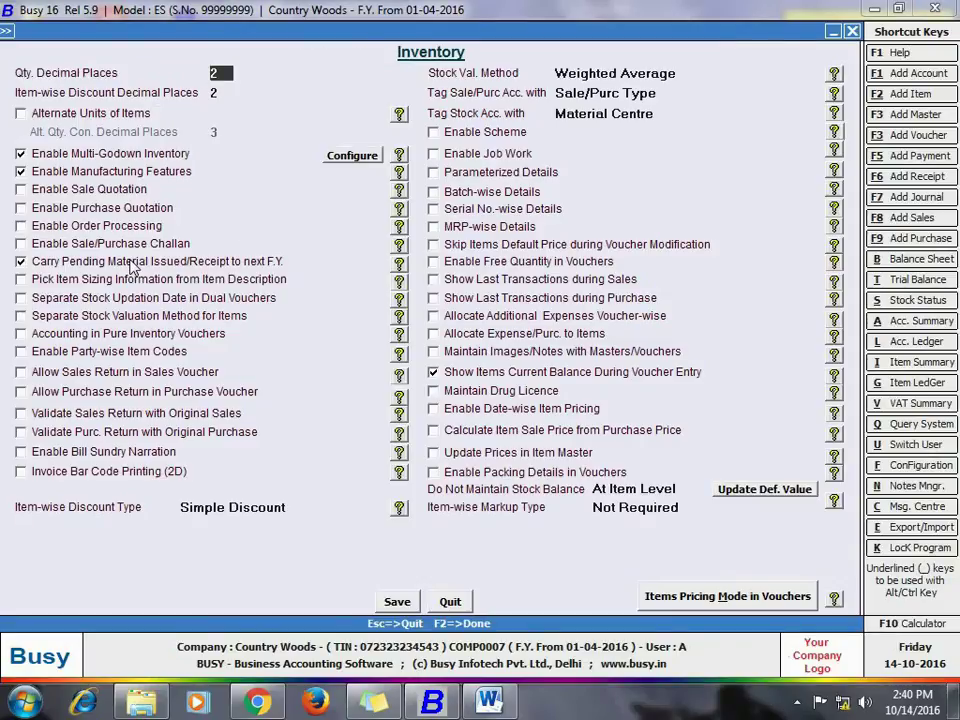
left_click(22, 280)
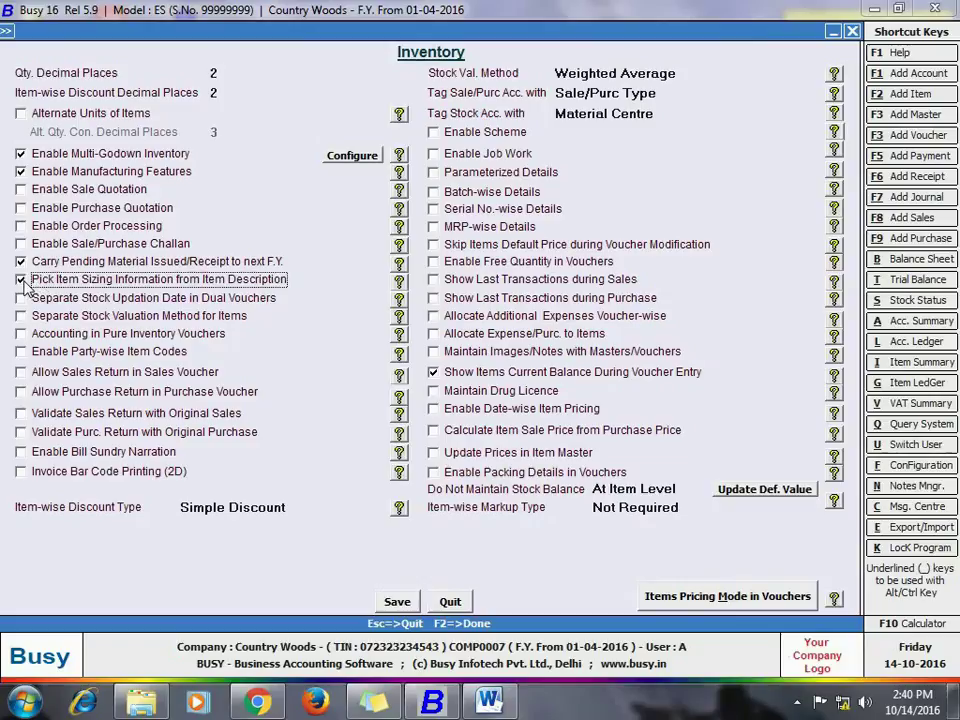
left_click(21, 114)
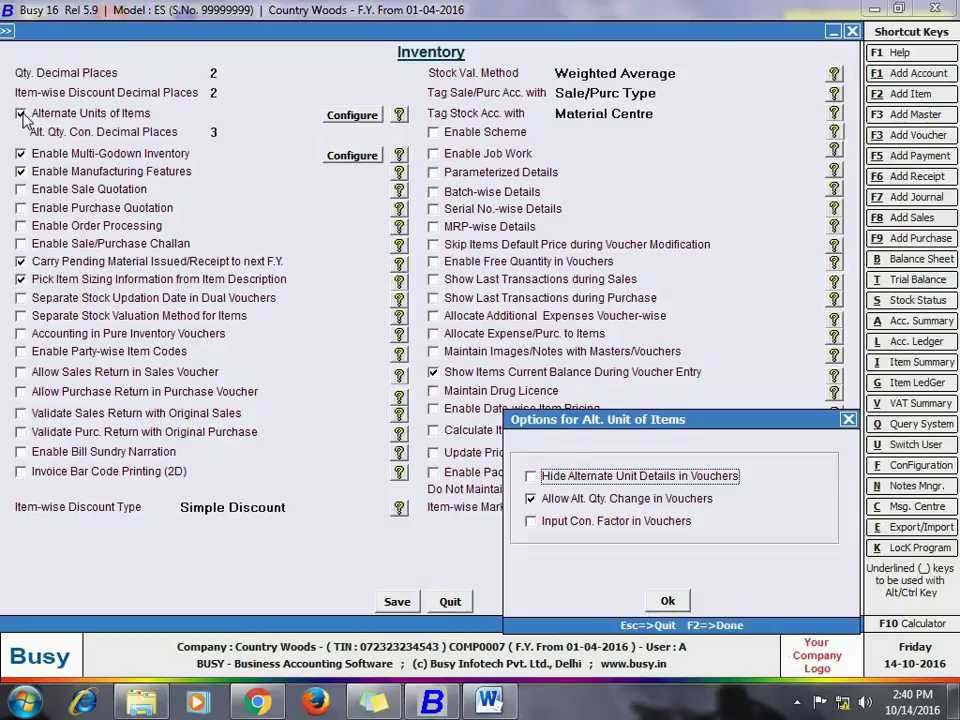
left_click(668, 601)
- Save the inventory features, then set Item-wise Description to Y for the Sales Main series
left_click(394, 601)
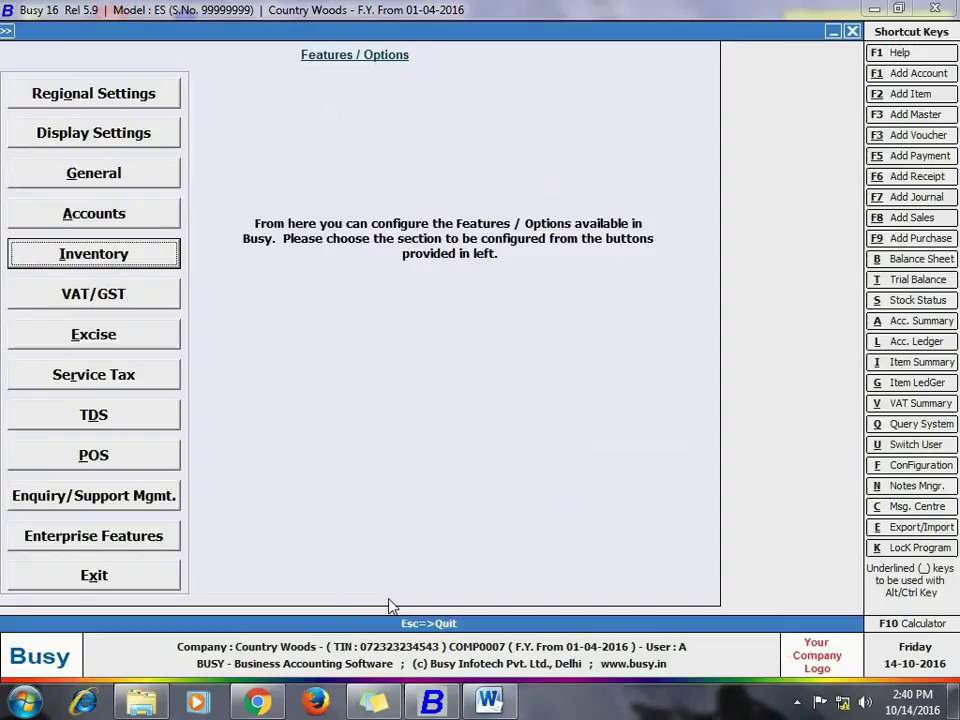
left_click(118, 584)
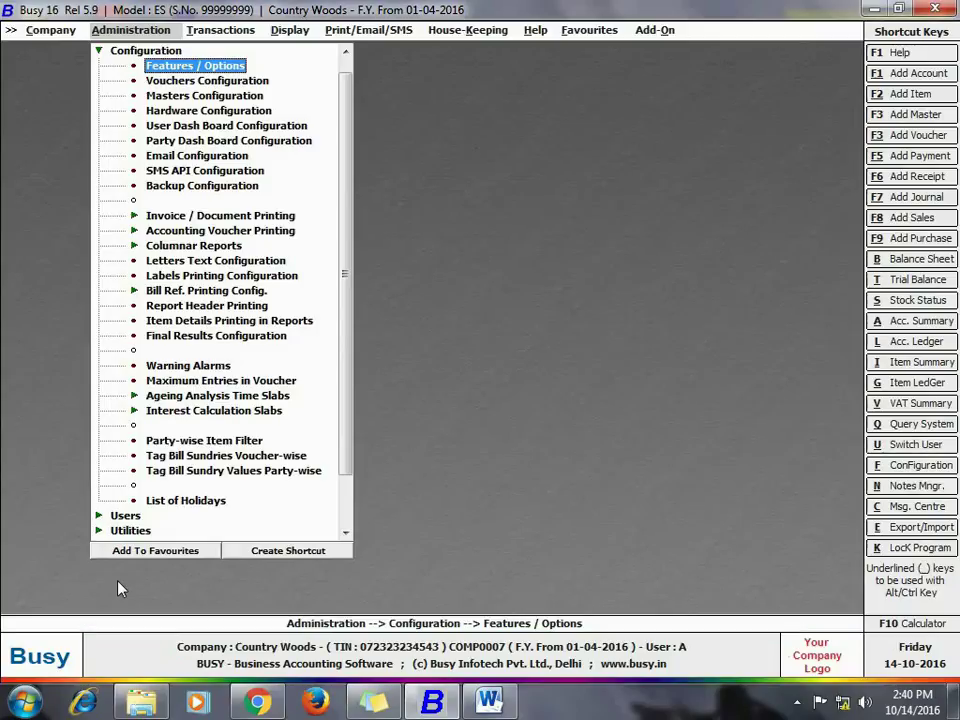
double_click(137, 86)
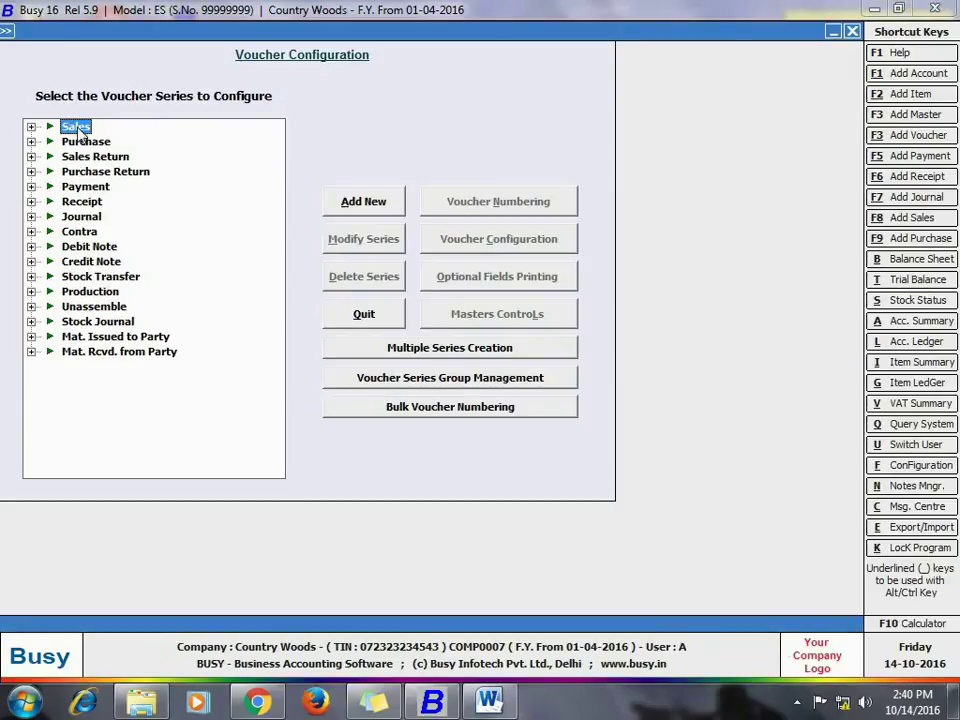
double_click(76, 128)
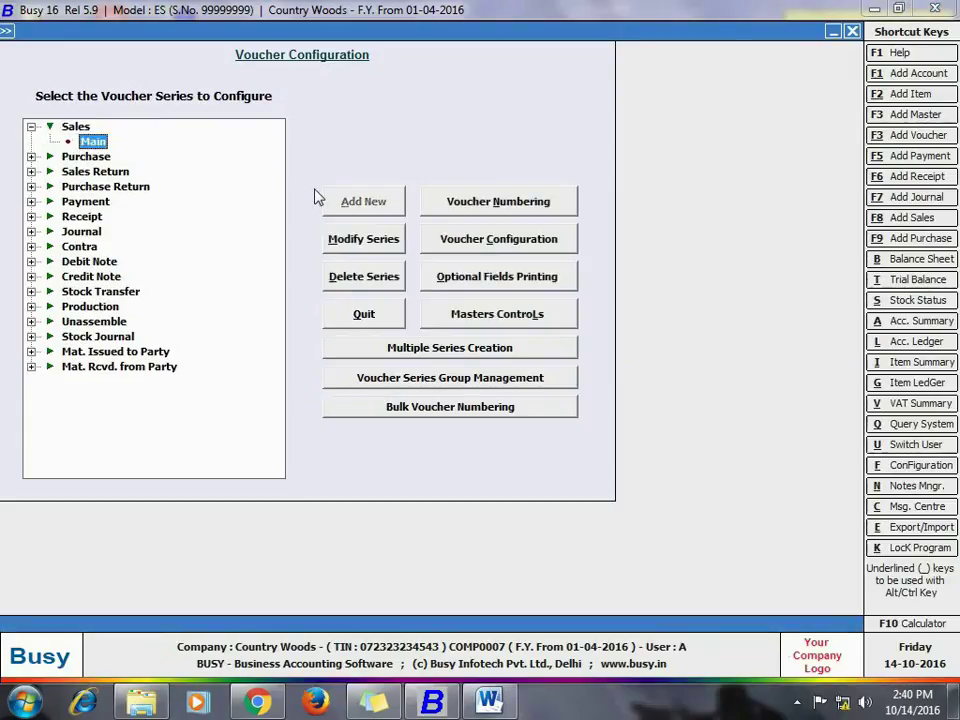
left_click(498, 241)
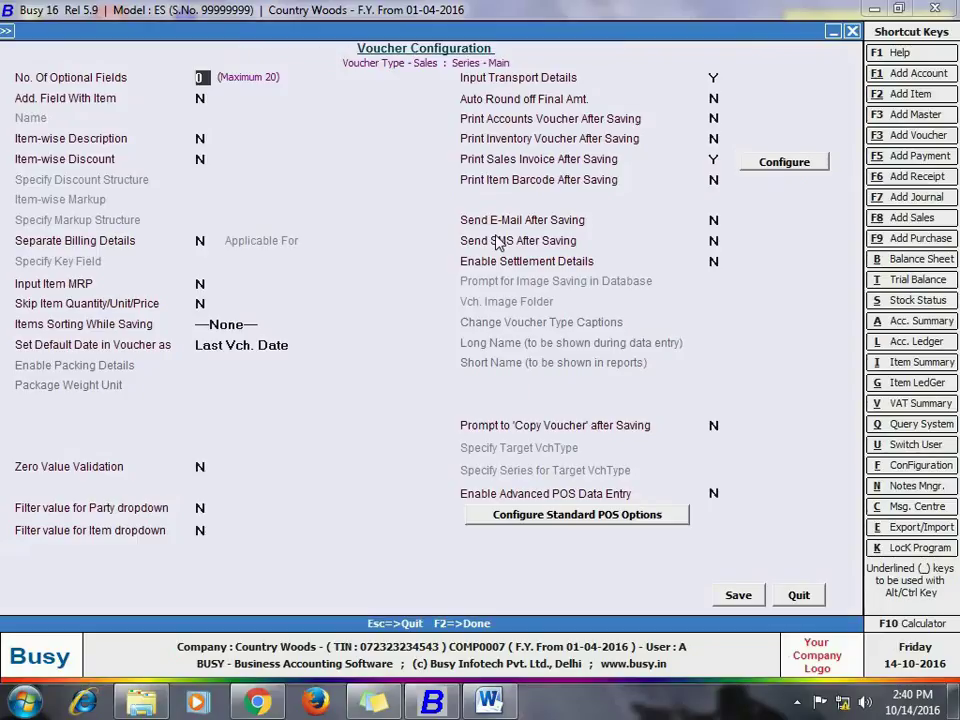
left_click(202, 138)
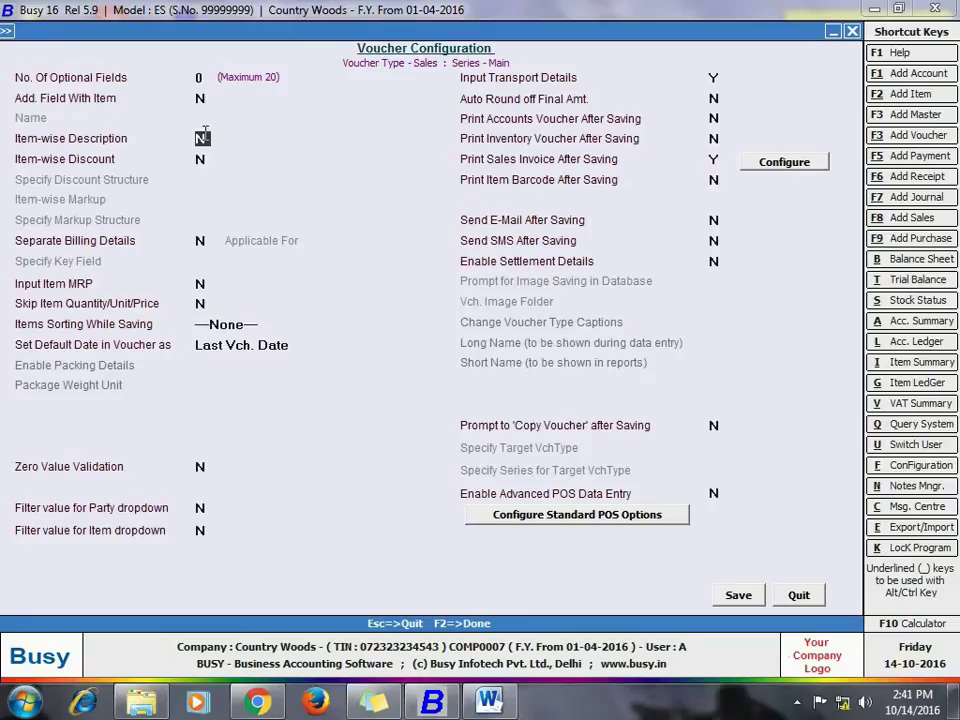
type("Y")
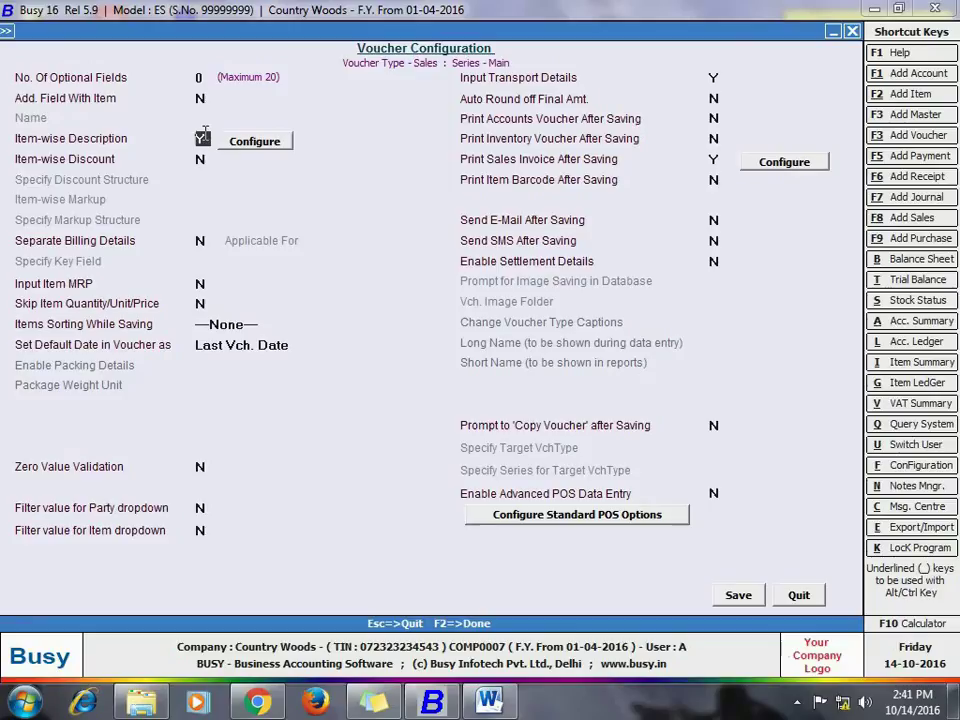
left_click(256, 146)
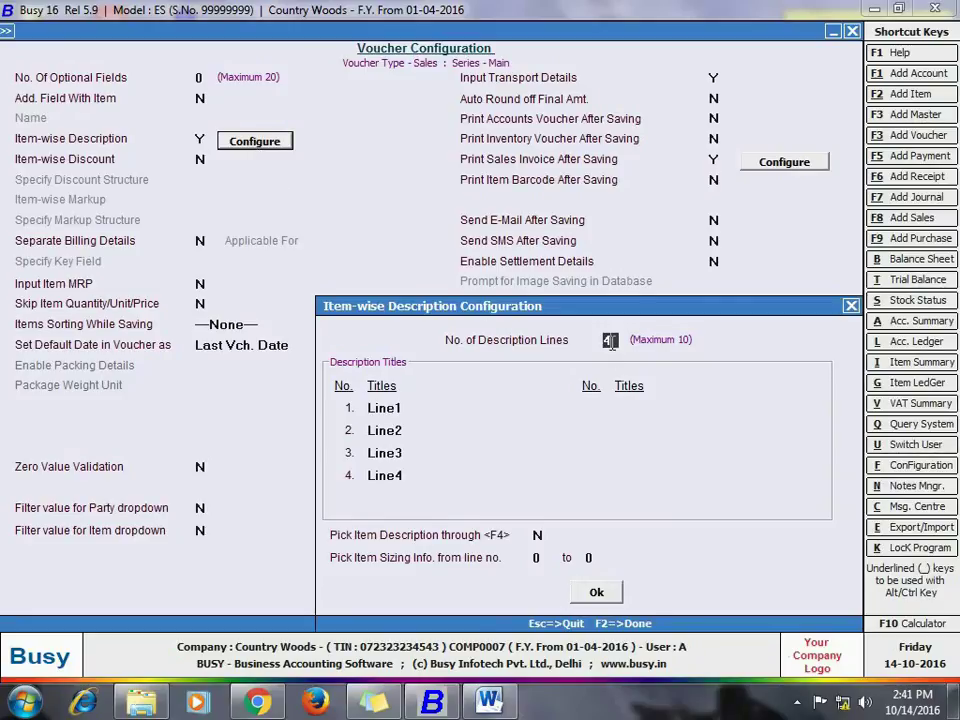
- Set two description lines titled 'Dimension' and 'Description'
key("BackSpace")
type("2")
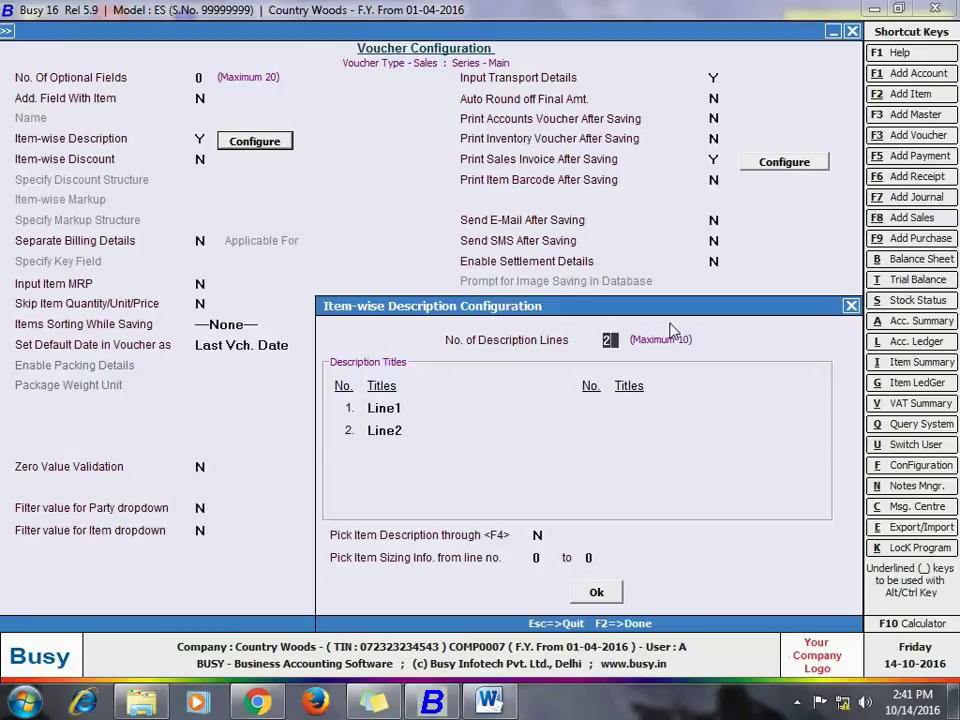
key("Return")
key("BackSpace")
type("Dimension")
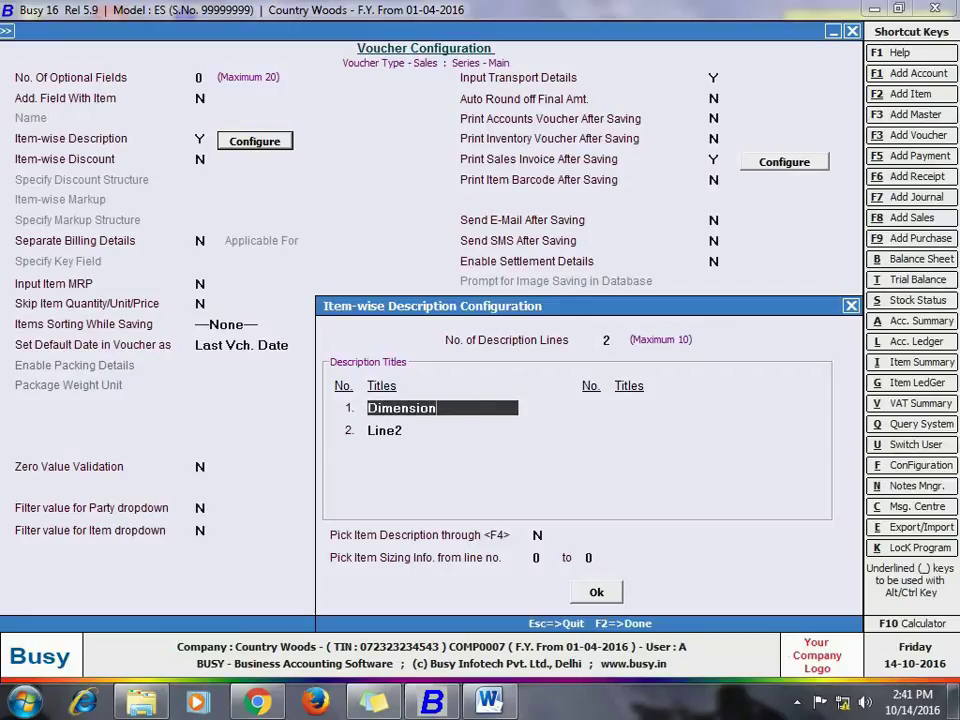
key("Return")
type("Desc")
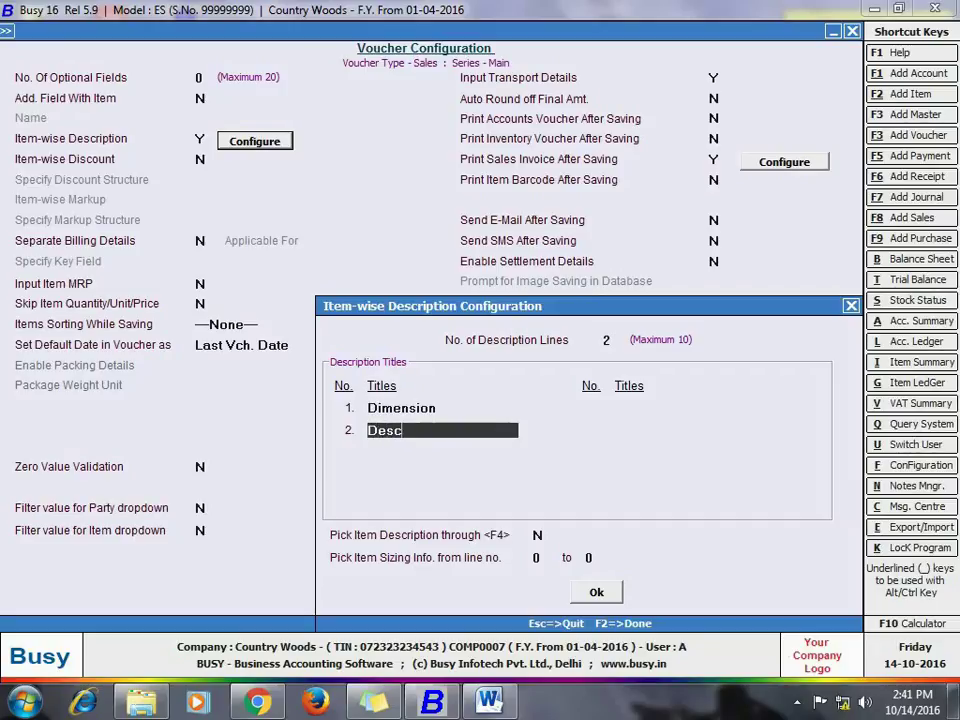
type("ription")
- Set Pick via F4 to Y and take item sizing from line 1 to line 1
key("Return")
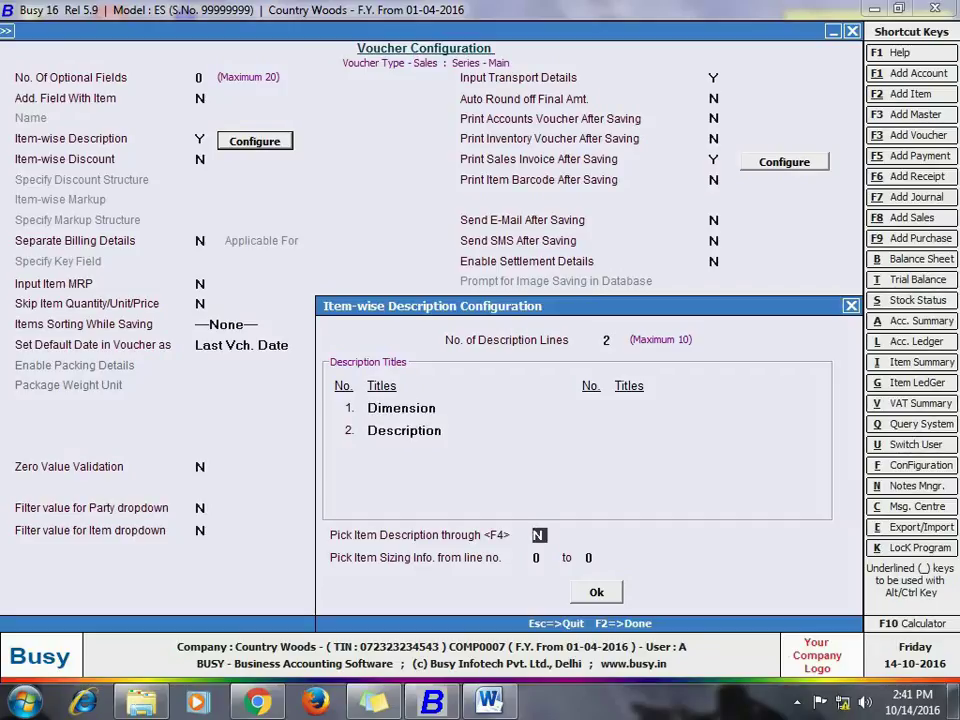
type("Y")
key("Return")
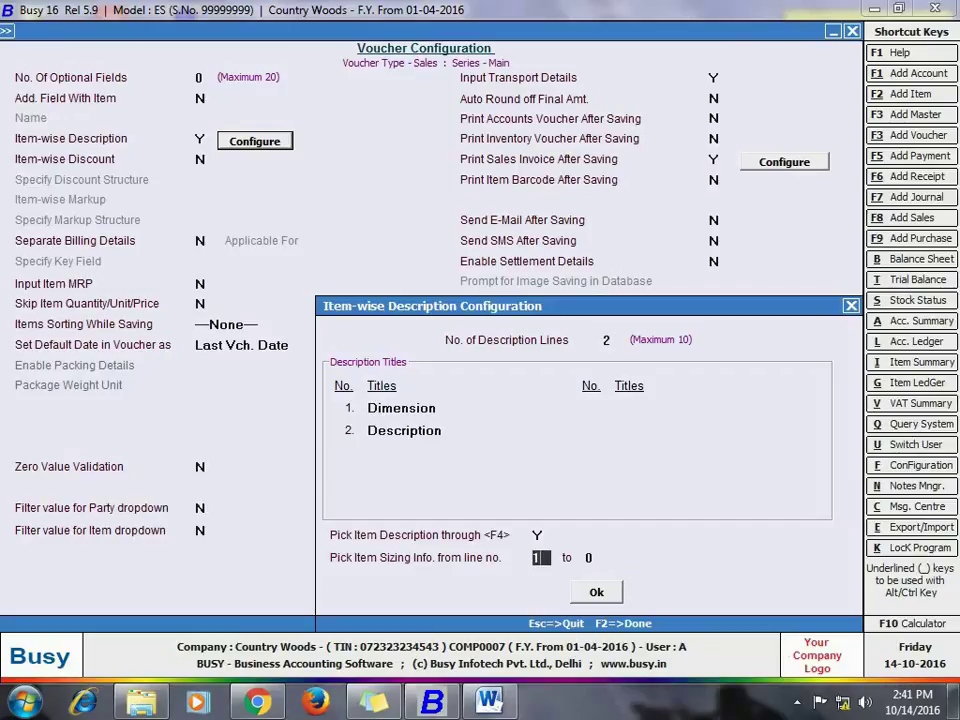
type("1")
key("Return")
type("1")
key("Return")
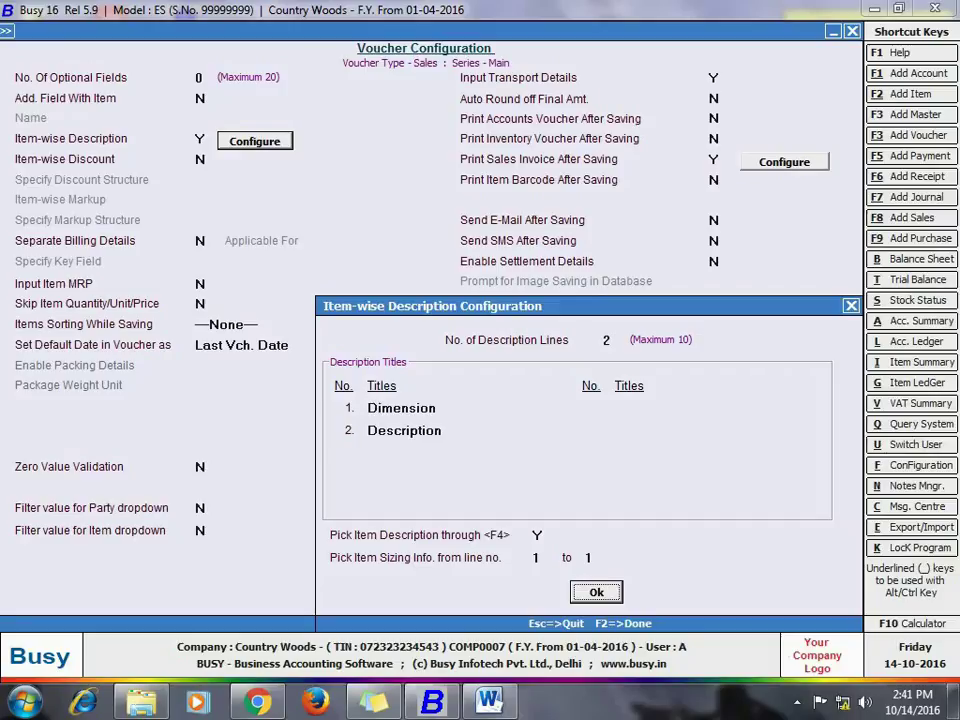
- Accept the description settings and save the Sales voucher configuration
key("Return")
key("Escape")
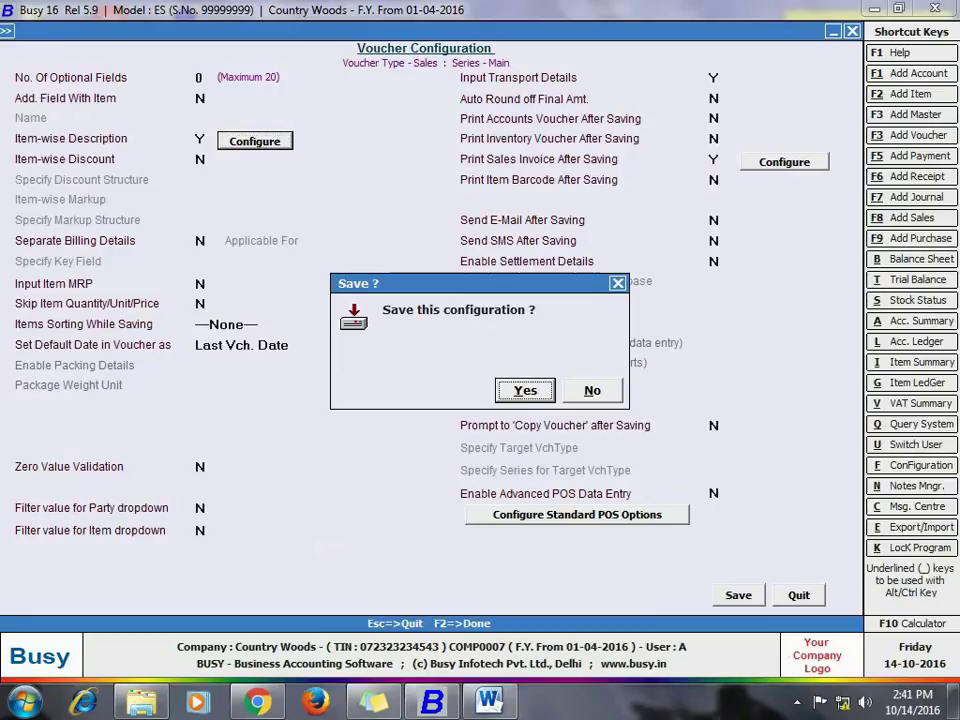
left_click(540, 391)
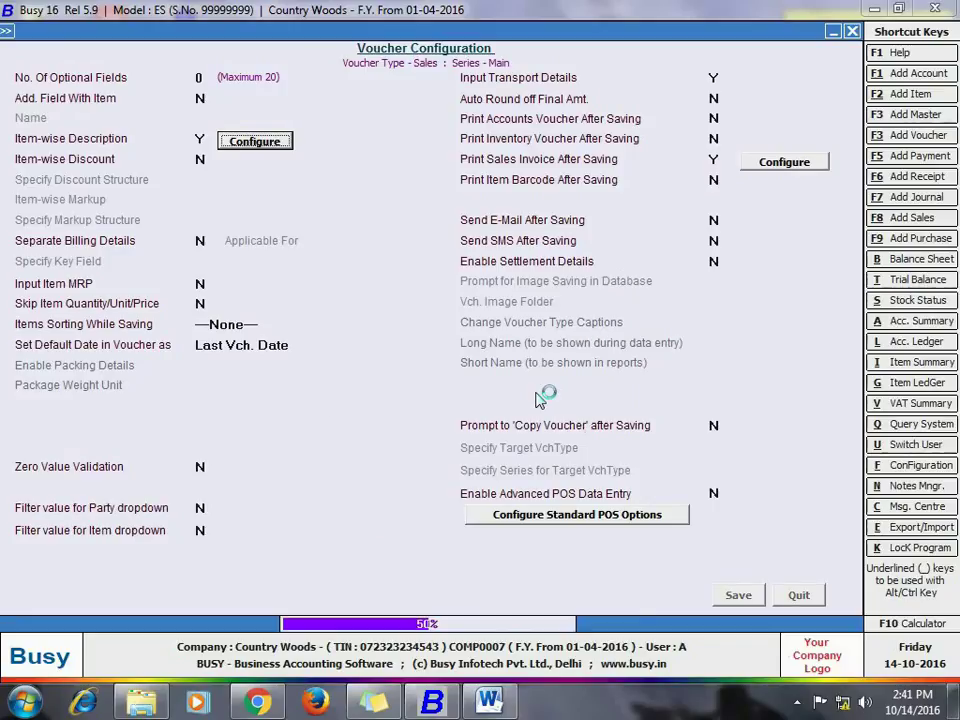
left_click(851, 31)
left_click(131, 50)
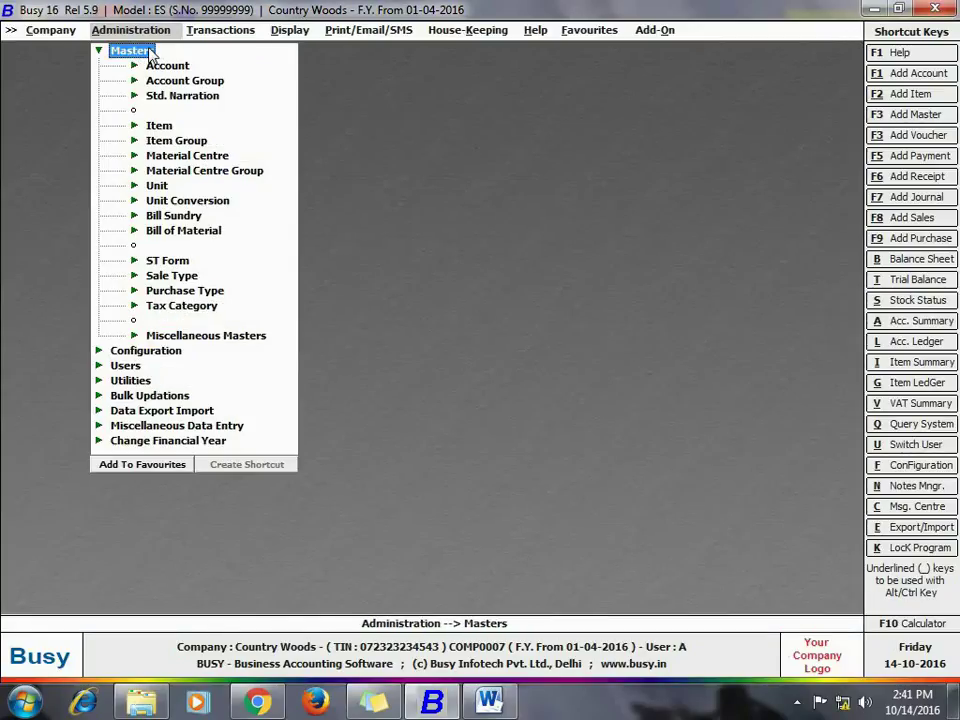
- Start a new item master named 'log teak wood'
left_click(164, 129)
left_click(165, 136)
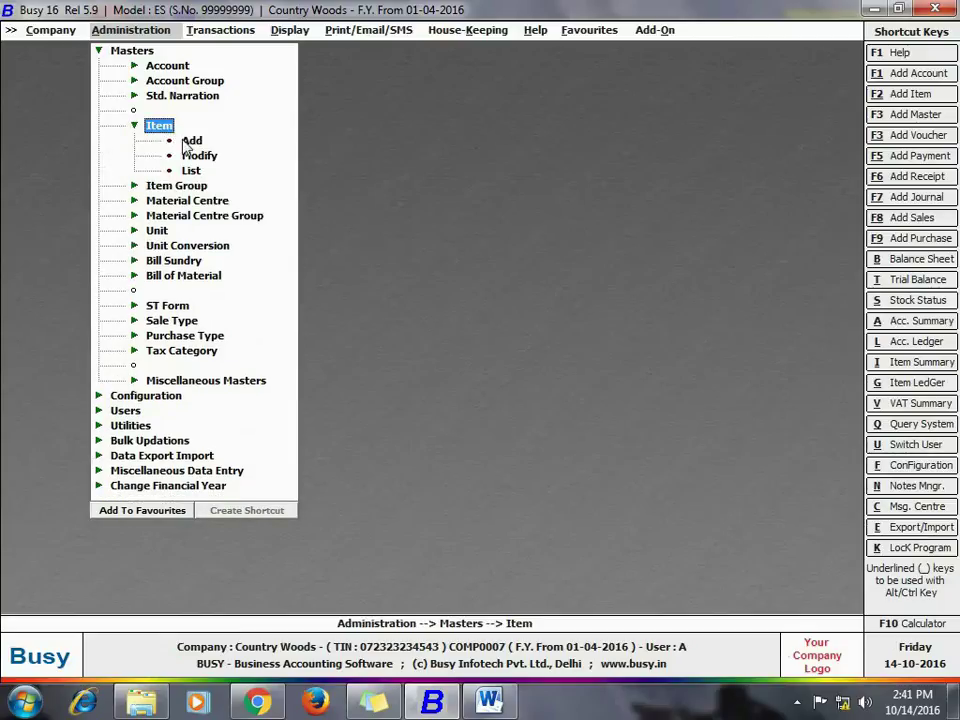
left_click(190, 141)
type("log")
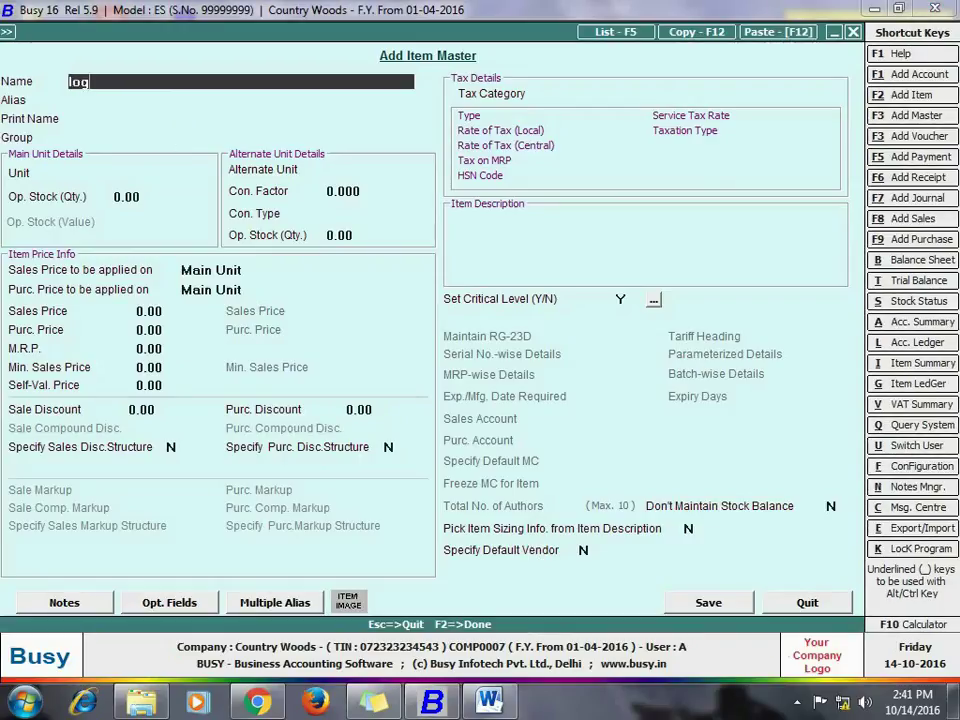
type(" teak wood")
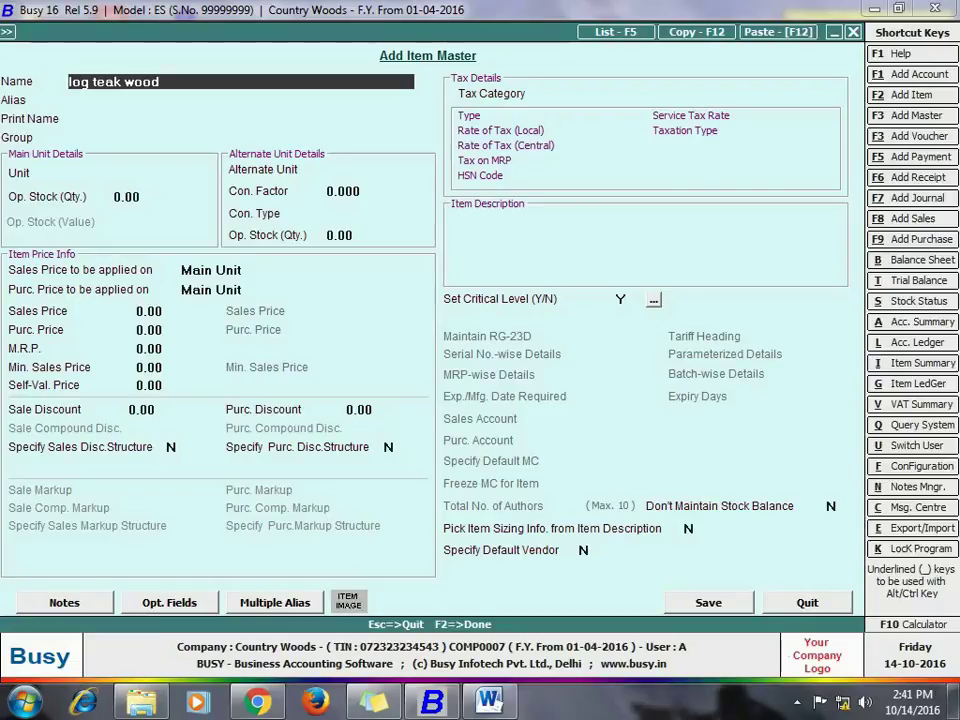
key("Return")
- Give the item a Cubic Feet alternate unit with a 1750 price applied on the alternate unit
key("Return")
key("Return")
key("Return")
key("Return")
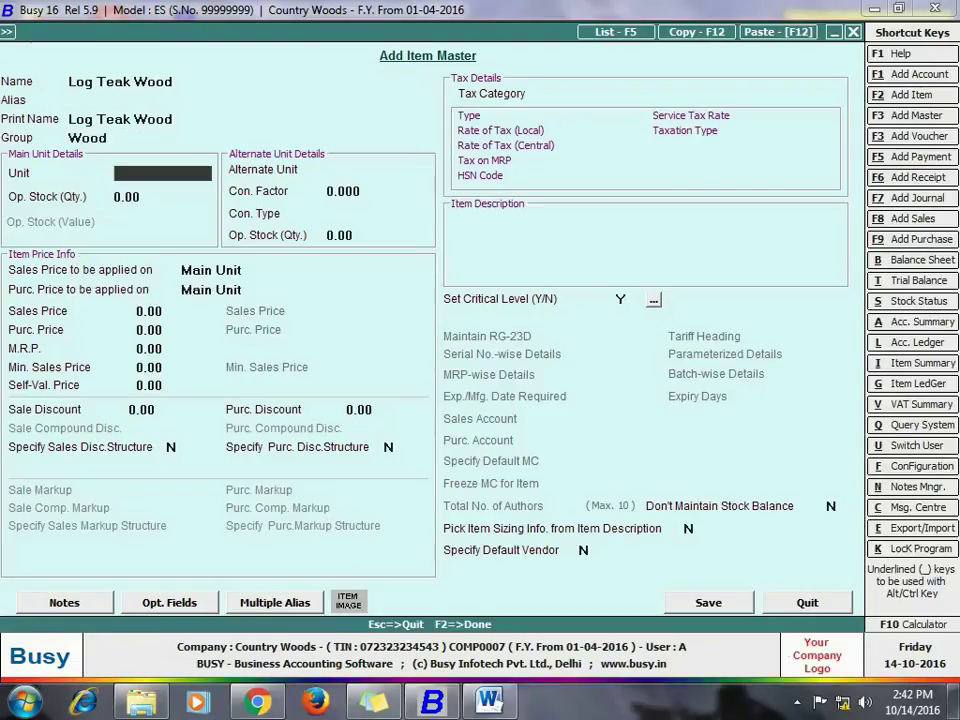
key("Return")
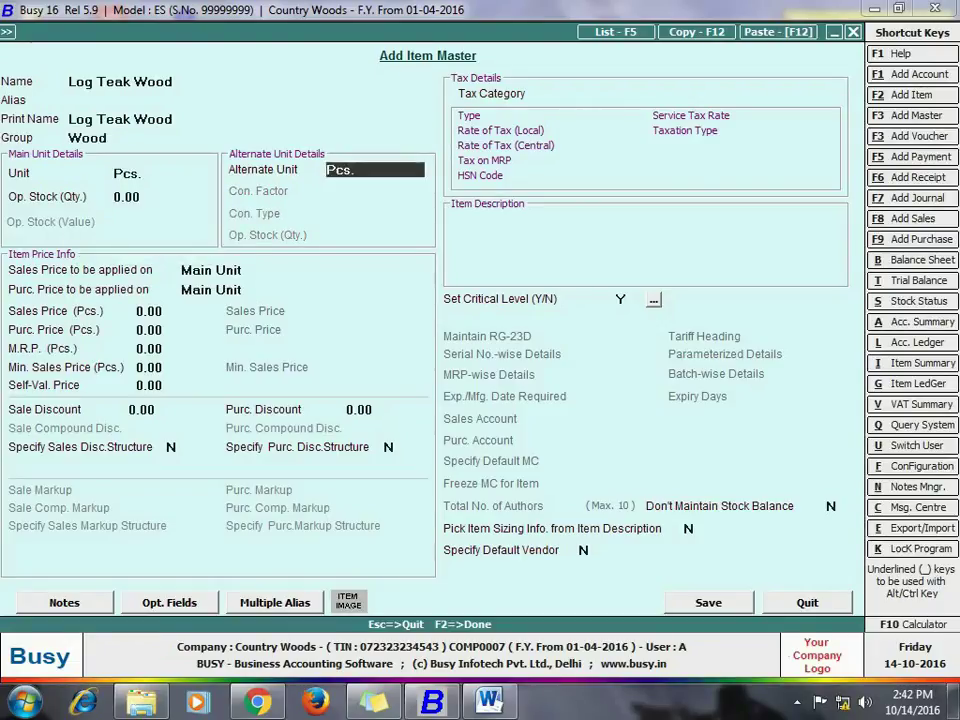
type("c")
key("Return")
key("Return")
key("Return")
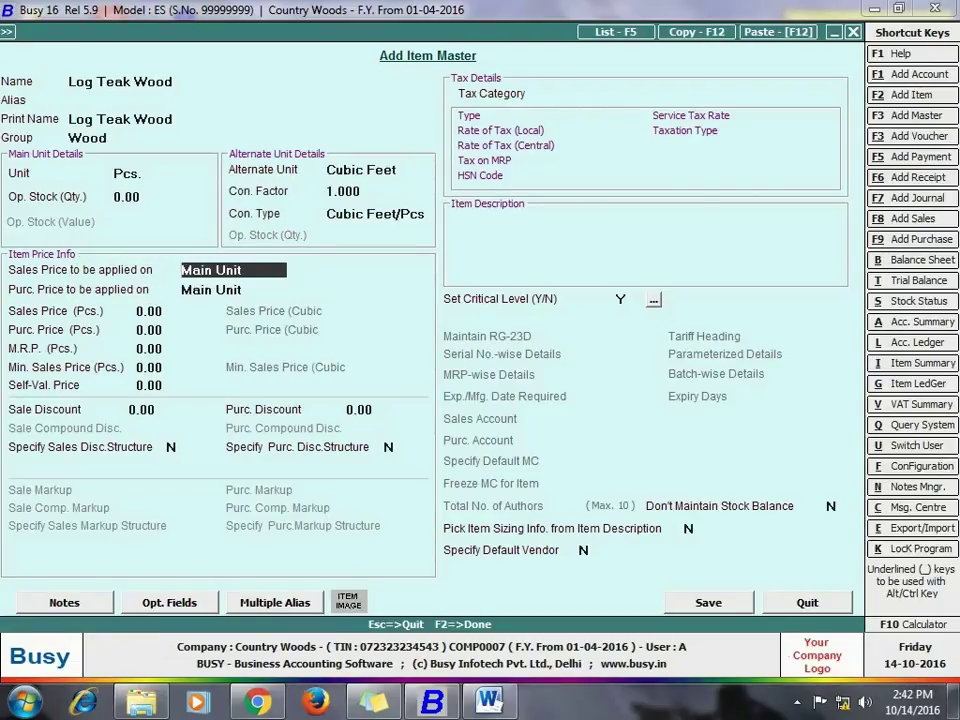
type("a")
key("Return")
type("a")
key("Return")
type("1750")
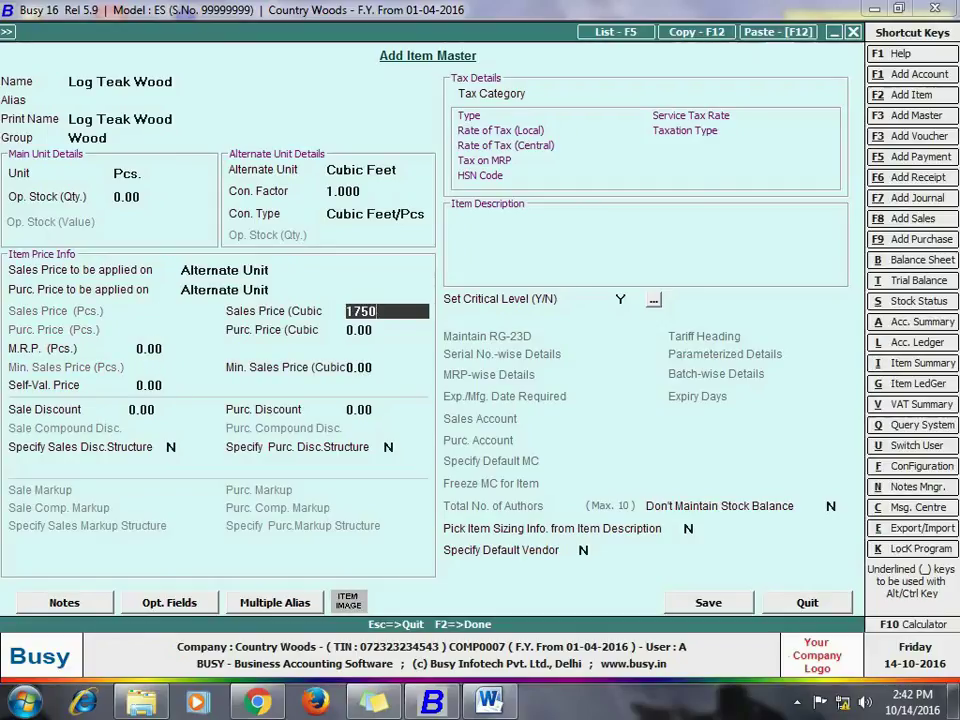
key("Return")
key("Return")
key("Return")
key("Return")
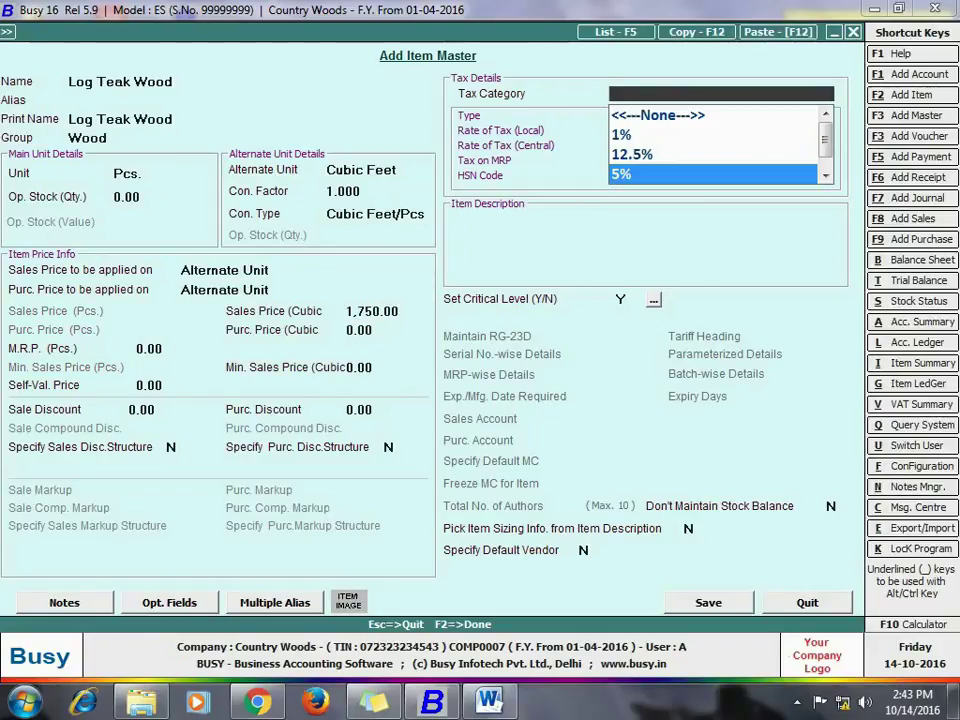
key("Return")
key("Return")
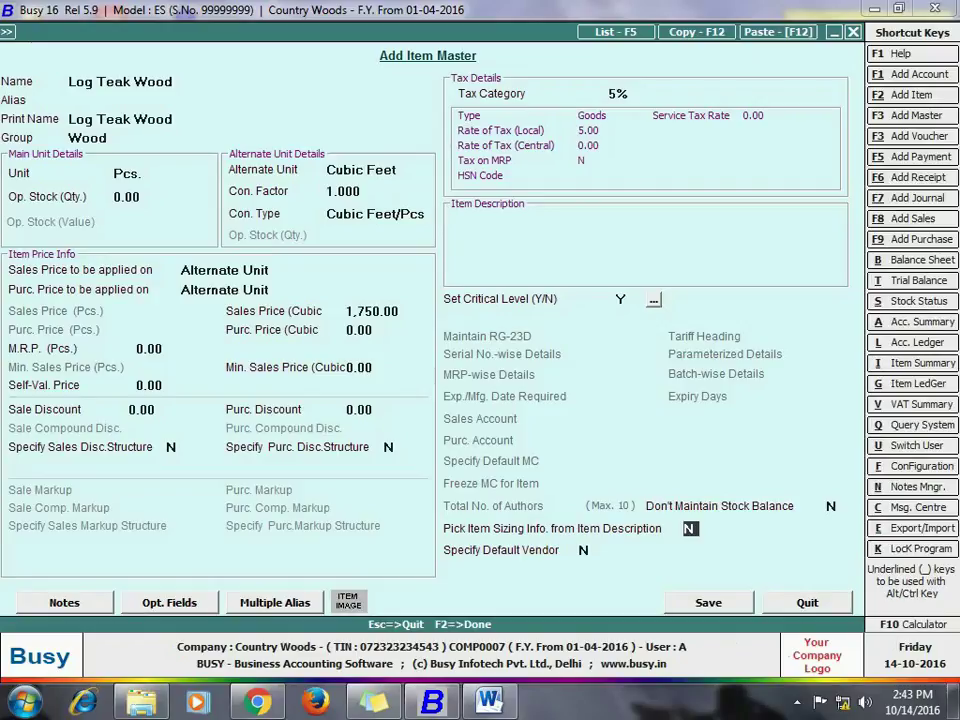
- Enable picking item sizing from the description on the alternate unit and save the item
key("y")
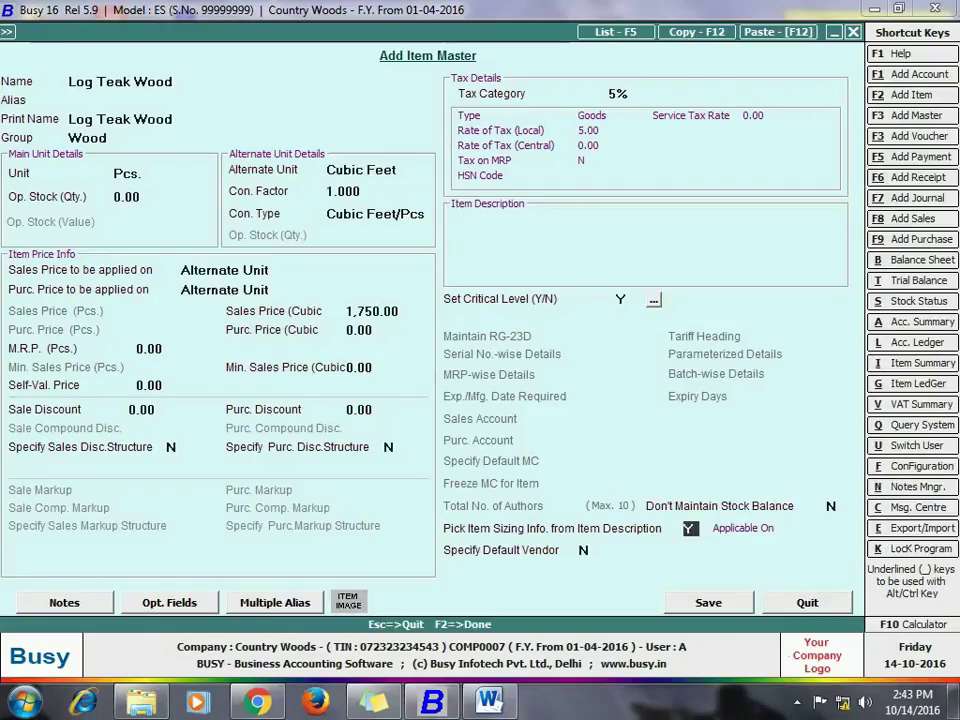
key("Return")
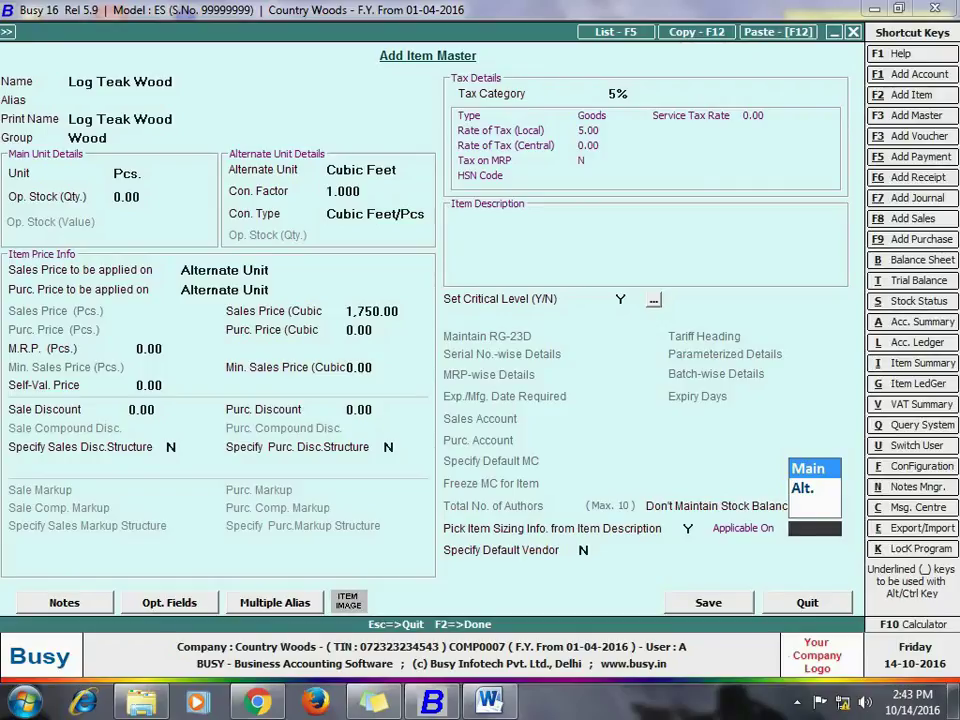
key("Down")
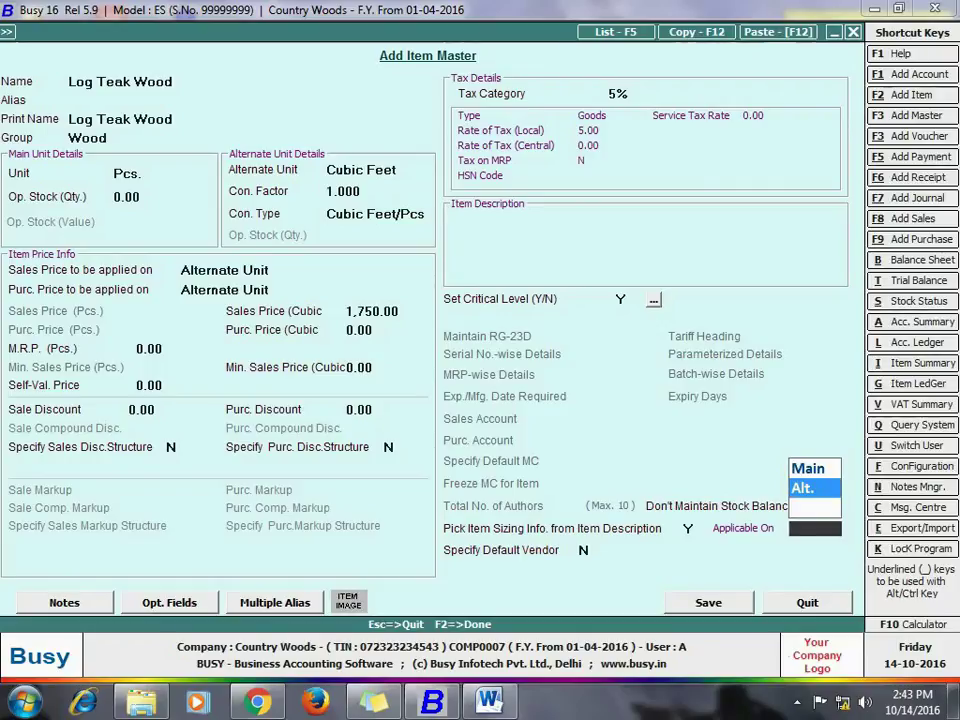
key("Return")
key("Return")
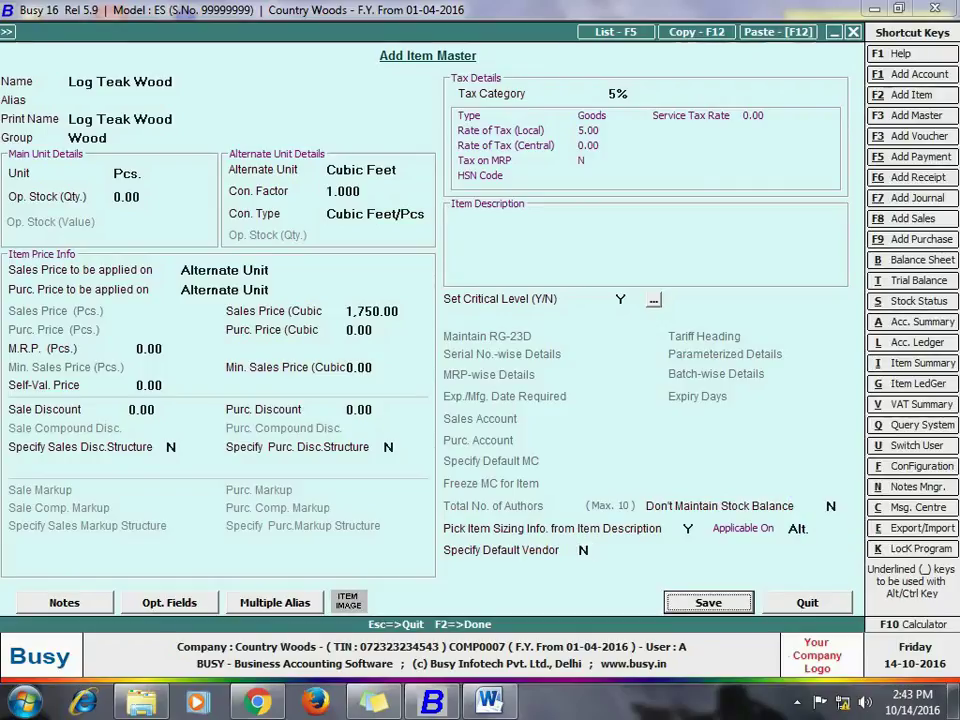
left_click(737, 604)
- Add a new sales voucher in the Main series
key("Escape")
mouse_move(220, 30)
key("Return")
key("Down")
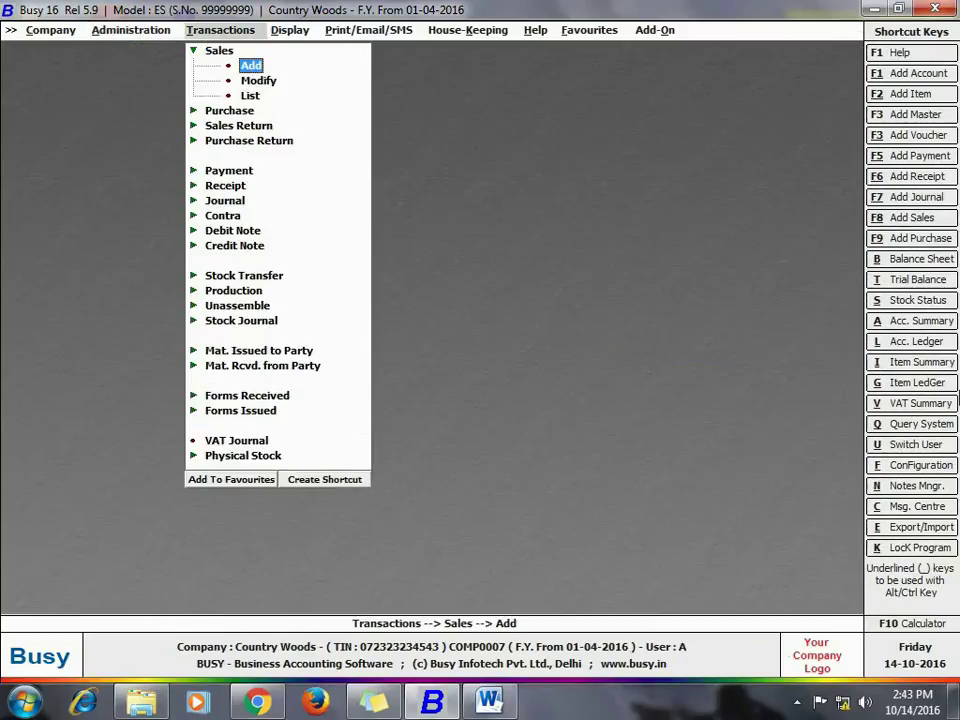
key("Return")
key("Return")
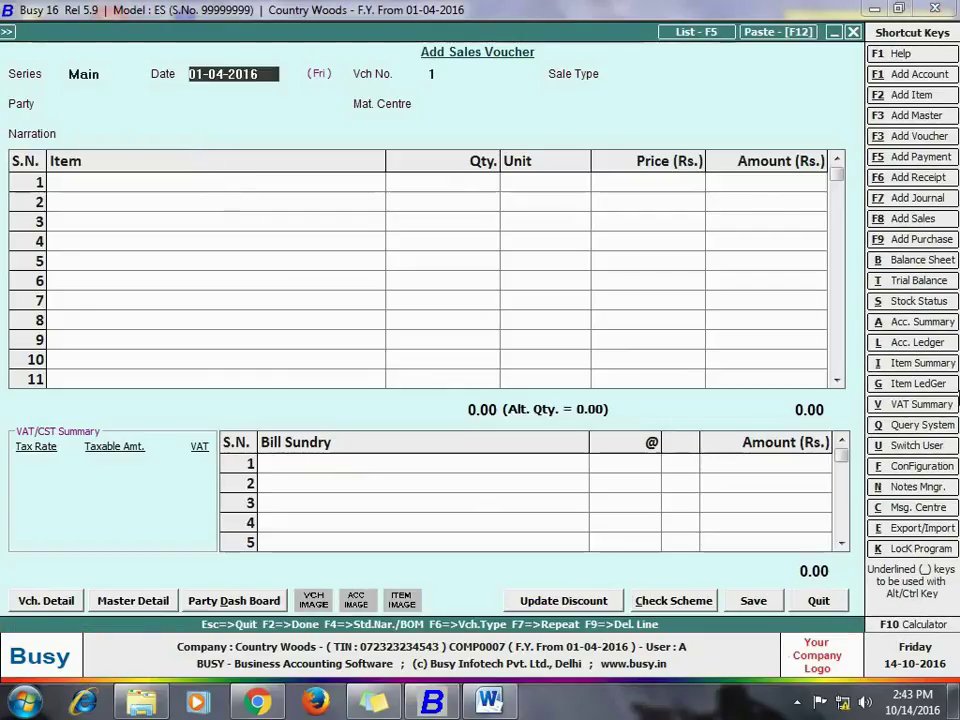
- Fill in sale type VAT/5% (R), party Cash, Main Store, and Log Teak Wood on row 1
key("Return")
type("vat/5")
key("Return")
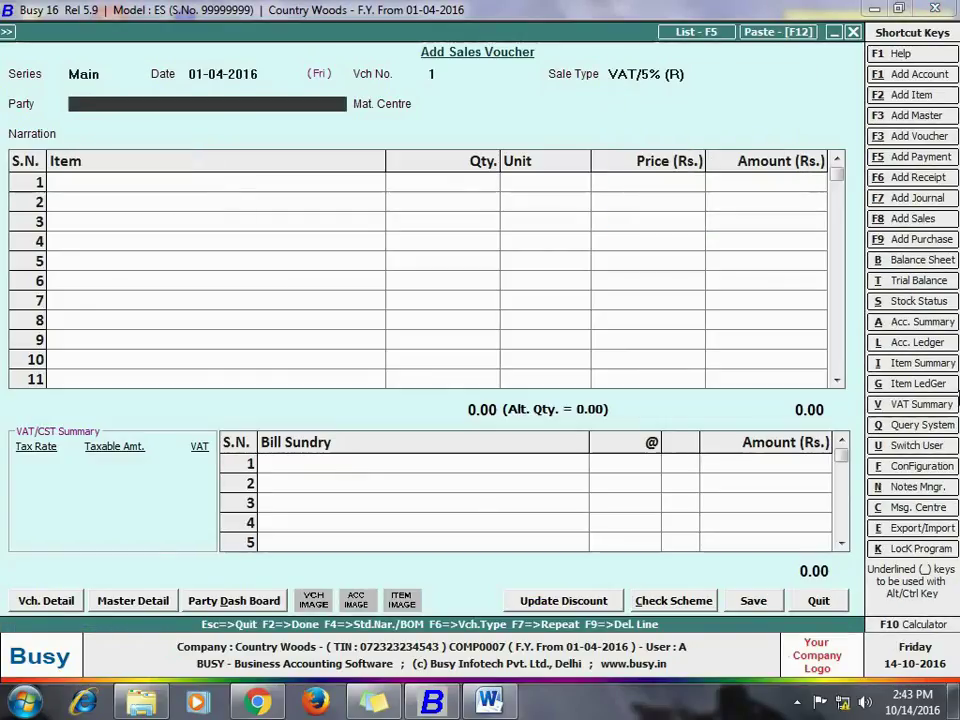
type("ca")
key("Return")
type("mai")
key("Return")
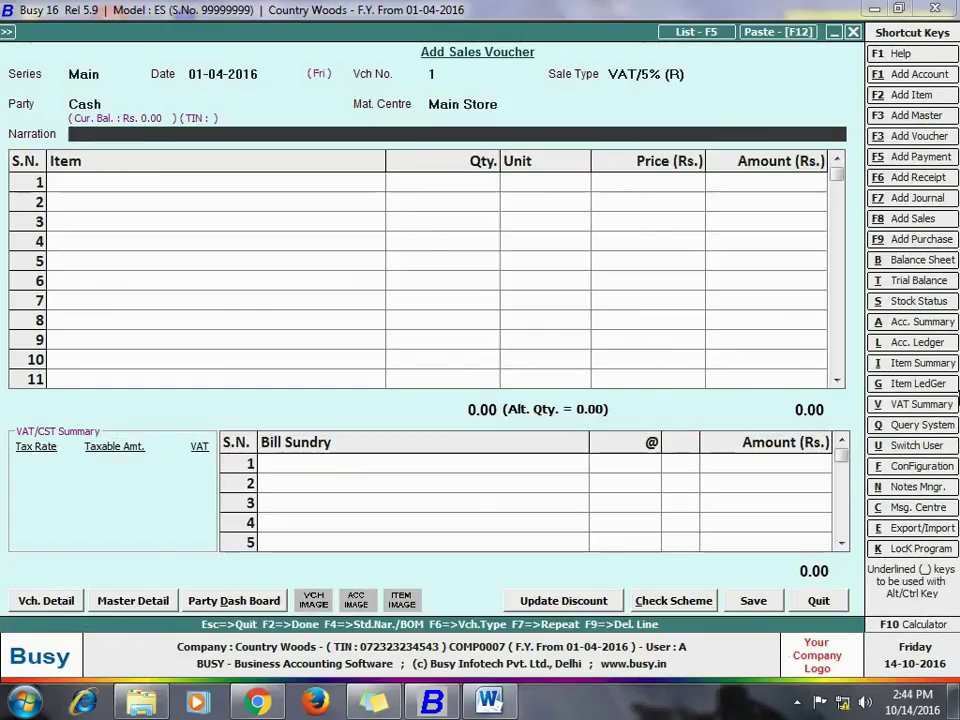
key("Return")
type("te")
key("Return")
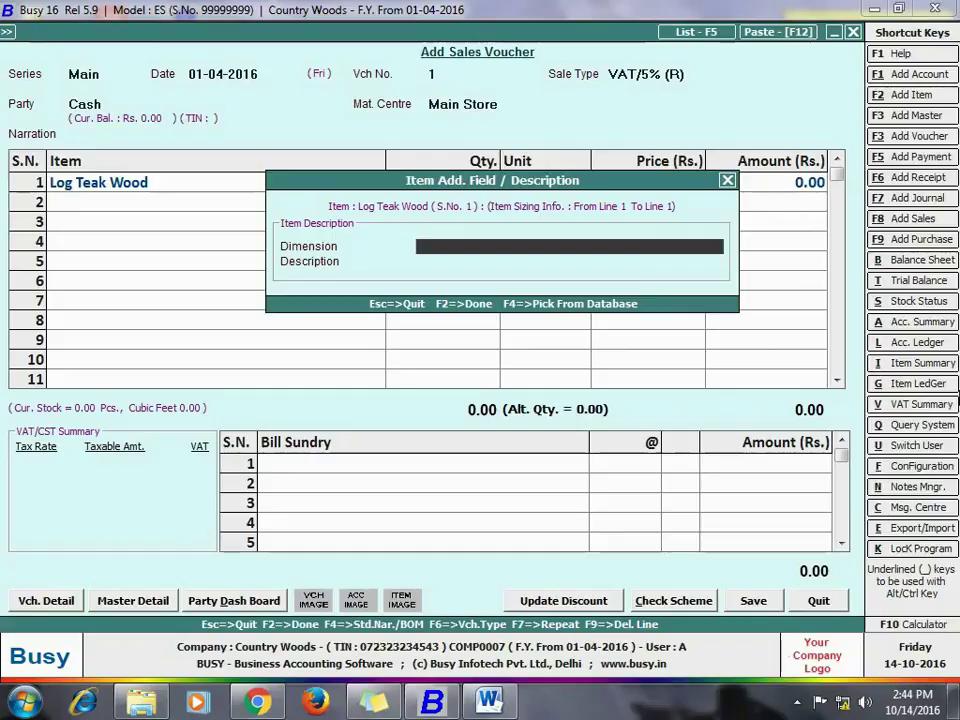
- Enter line 1 as 7x3x0.5, 'burma teak wood', quantity 1, giving 10.50 cubic feet
type("7x3x0.5")
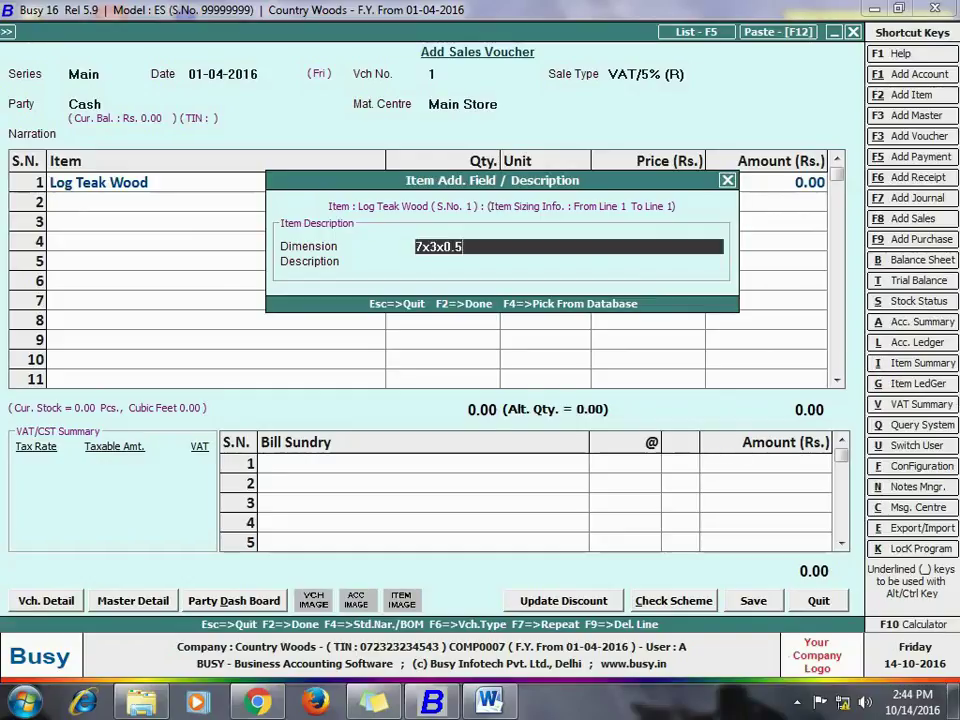
key("Return")
type("burma teak wood")
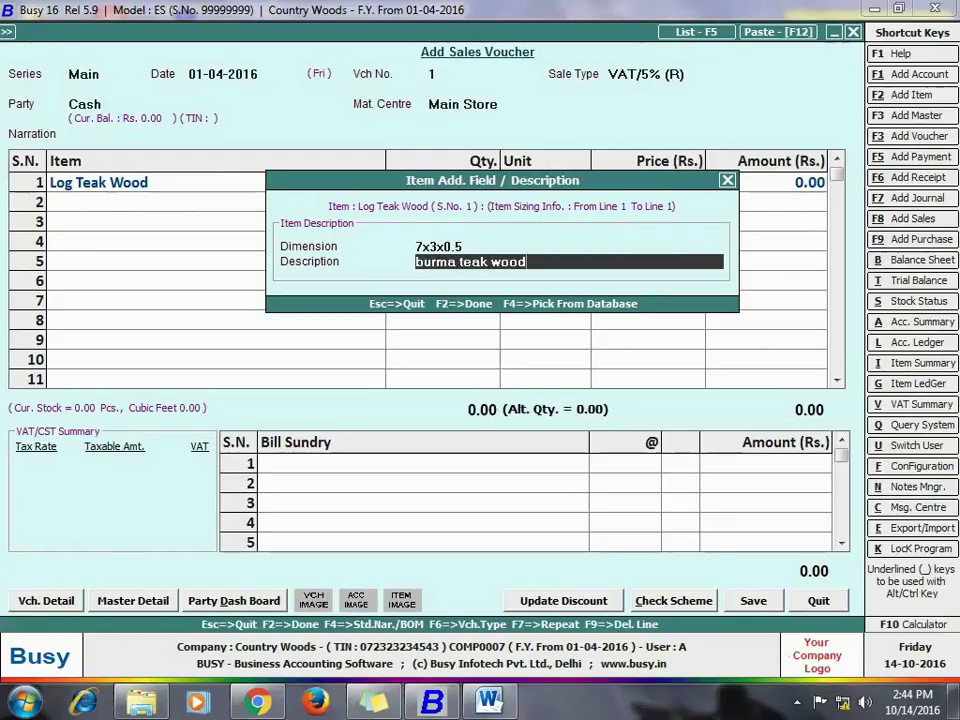
key("Return")
type("1")
key("Return")
key("Return")
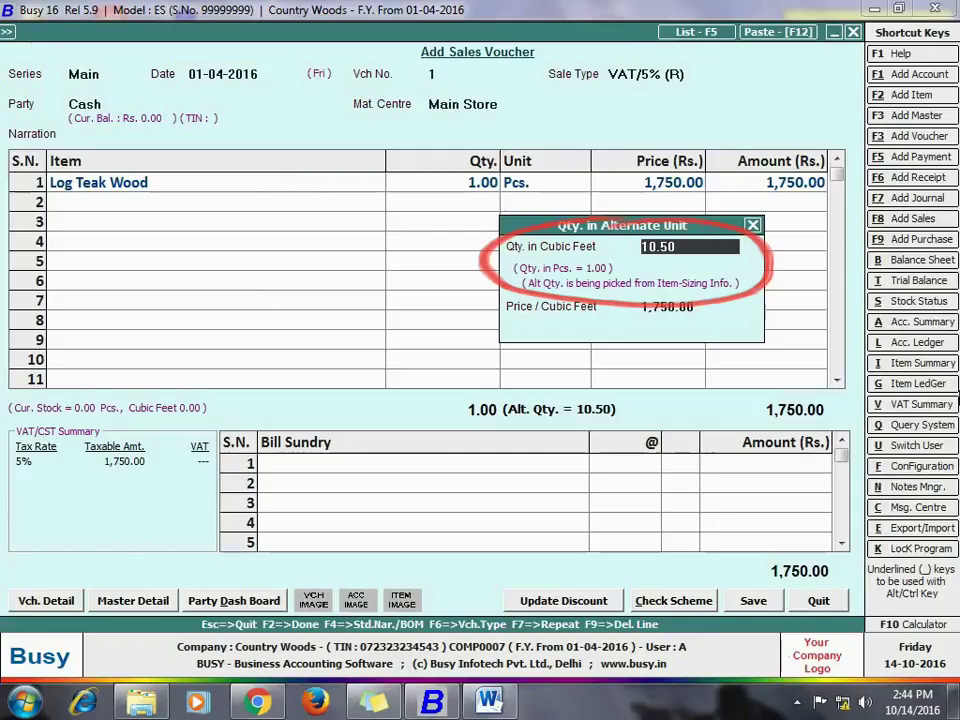
key("Return")
key("Return")
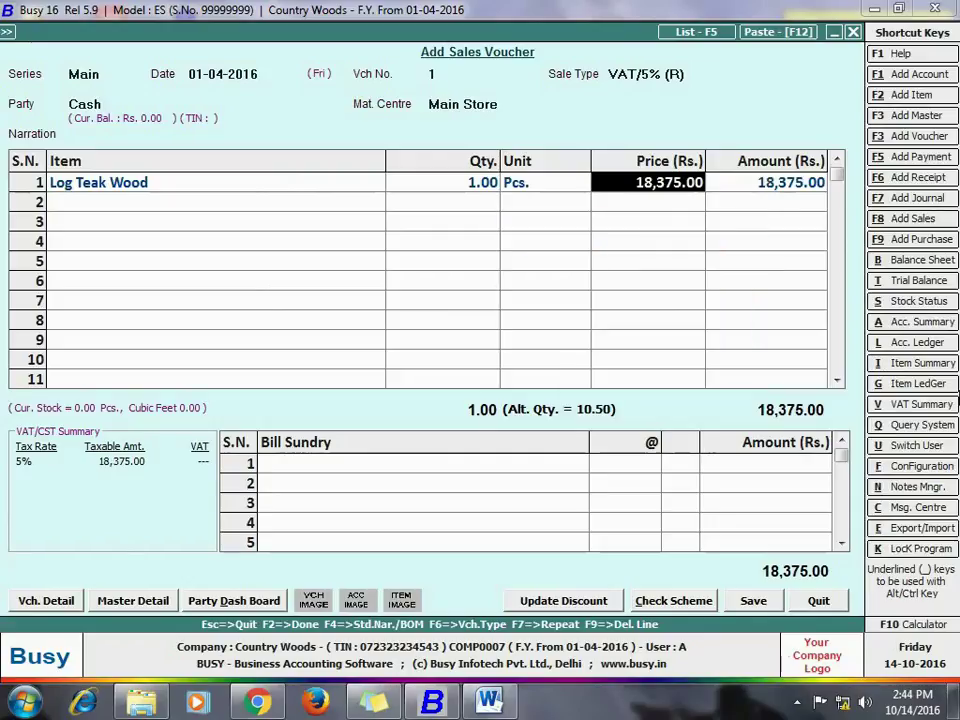
key("Return")
key("Return")
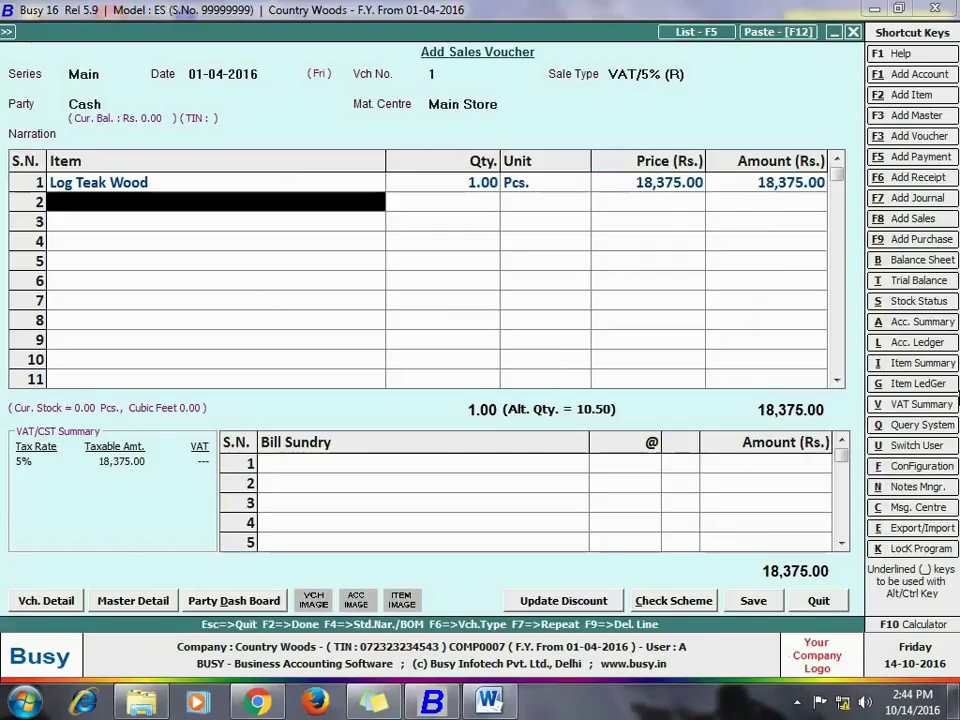
- Add Log Teak Wood on row 2 with dimension 5x2x0.5, 'burma teak wood', quantity 1
type("wo")
key("Return")
type("5x2x0.5")
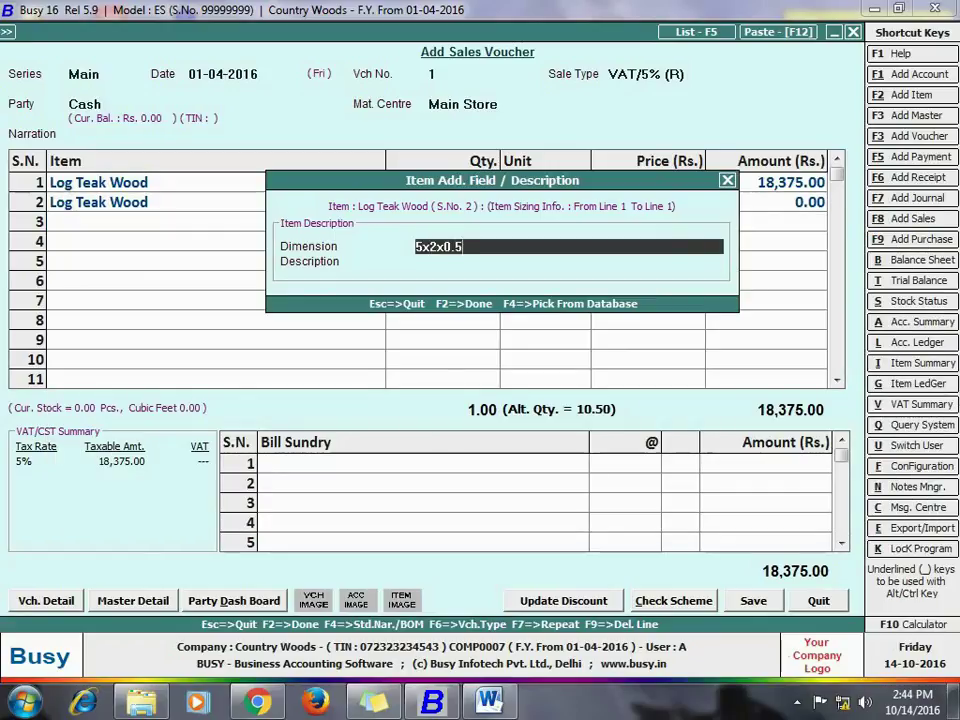
key("Return")
type("burma teak wood")
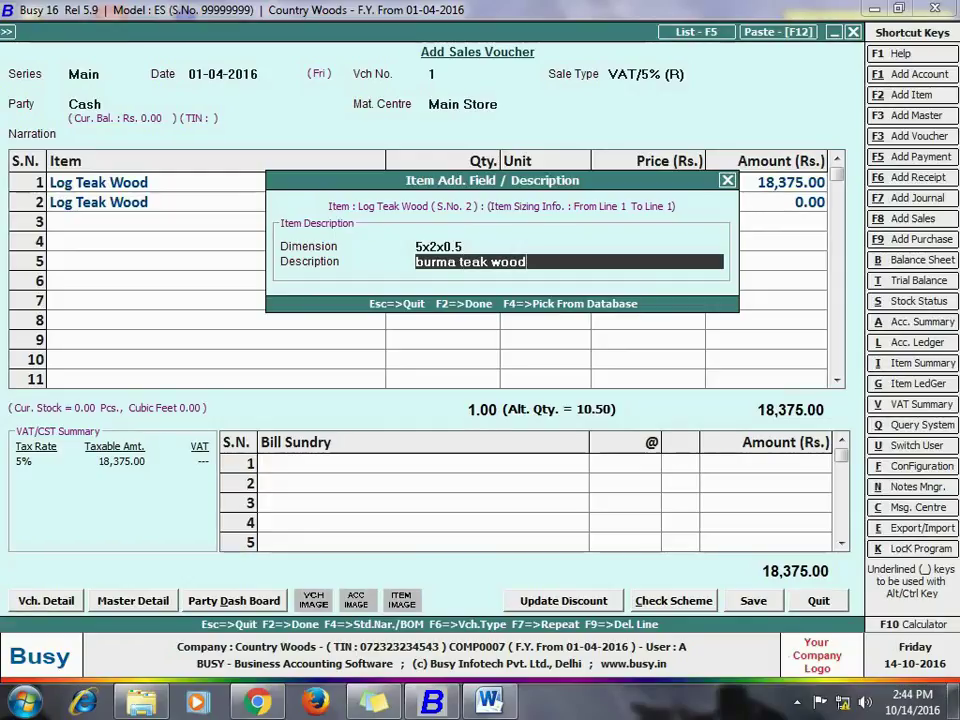
key("Return")
key("Return")
key("Return")
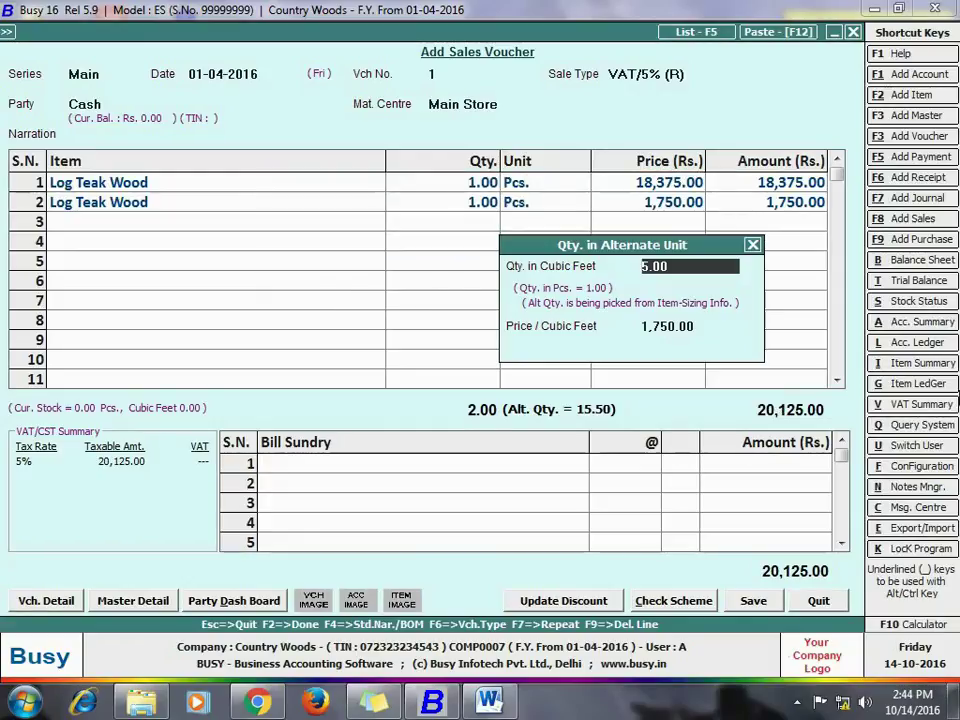
key("Return")
key("Return")
key("Return")
key("Return")
key("Return")
key("Return")
key("Return")
key("Return")
key("Return")
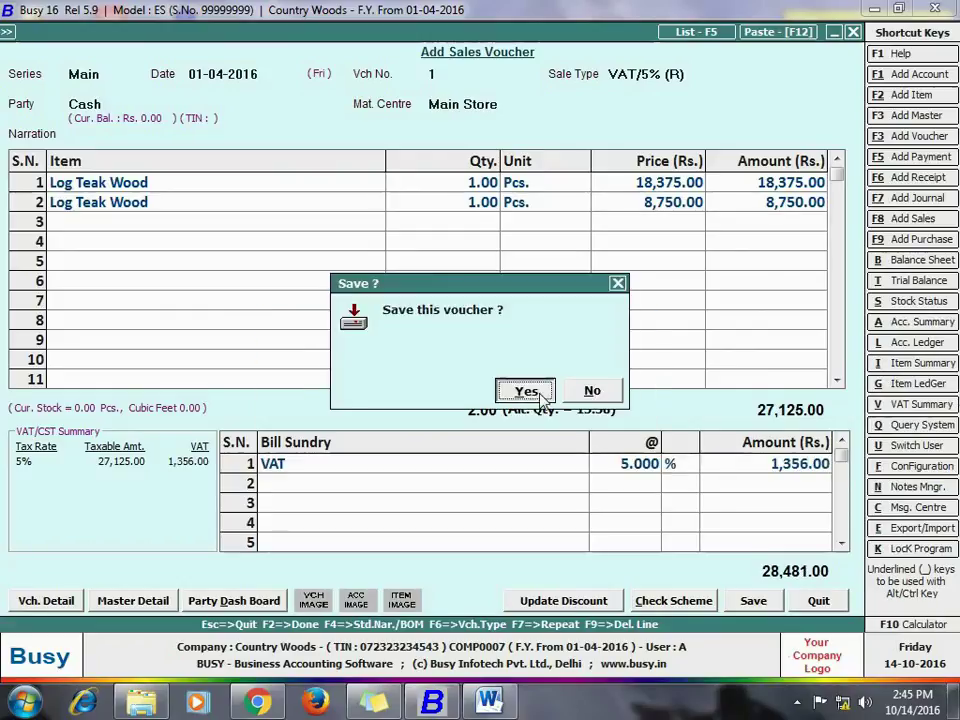
- Save the voucher, preview it in the STANDARD invoice format, and close the preview
left_click(541, 395)
left_click(538, 393)
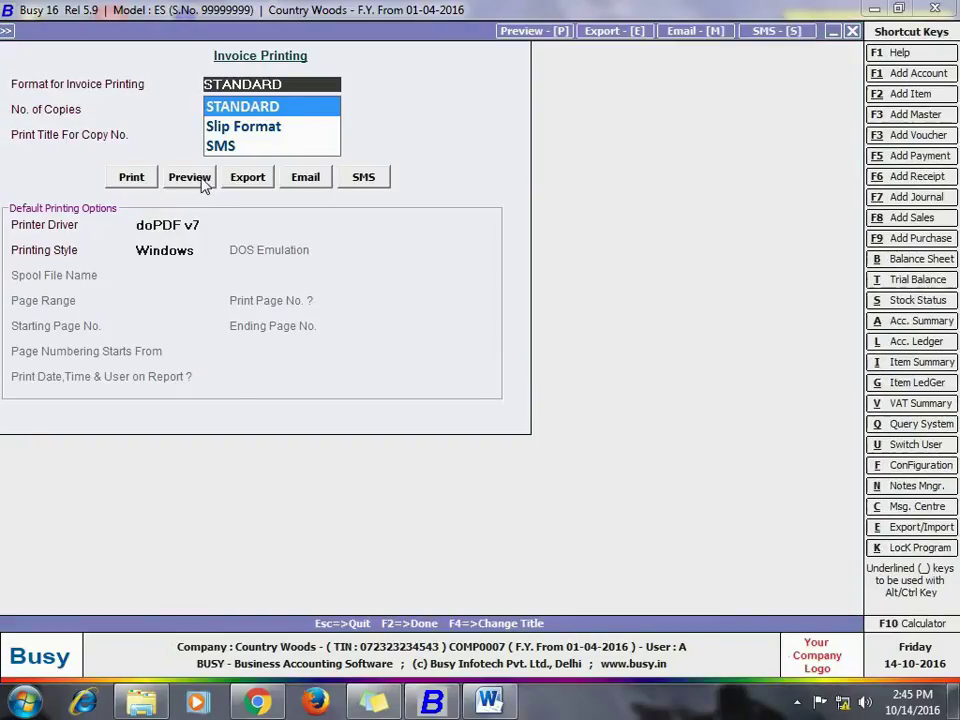
left_click(209, 181)
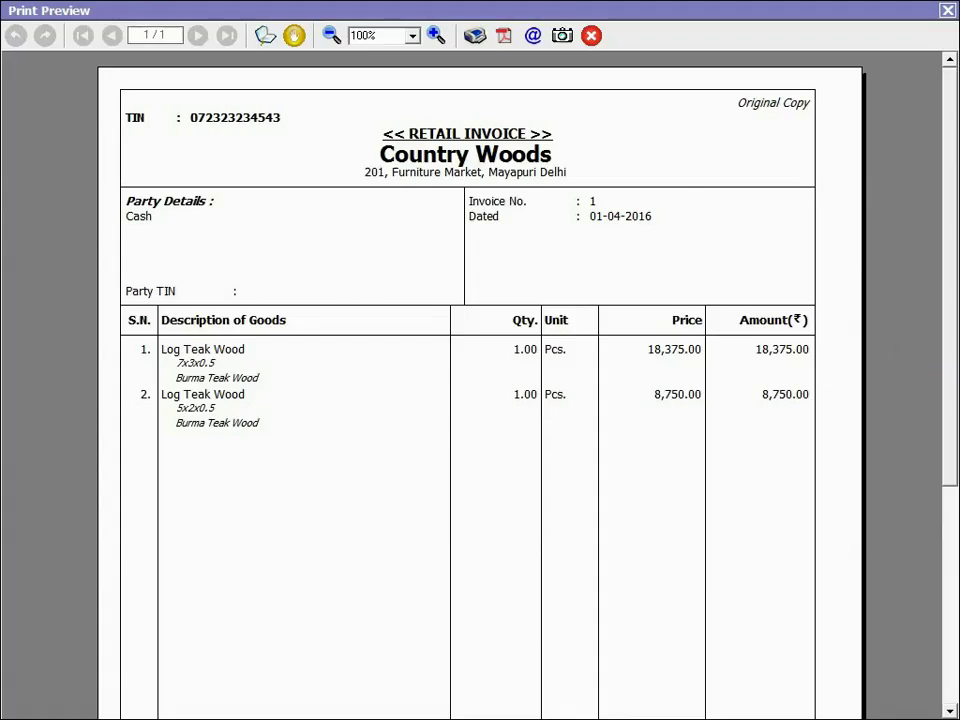
left_click_drag(955, 332, 936, 13)
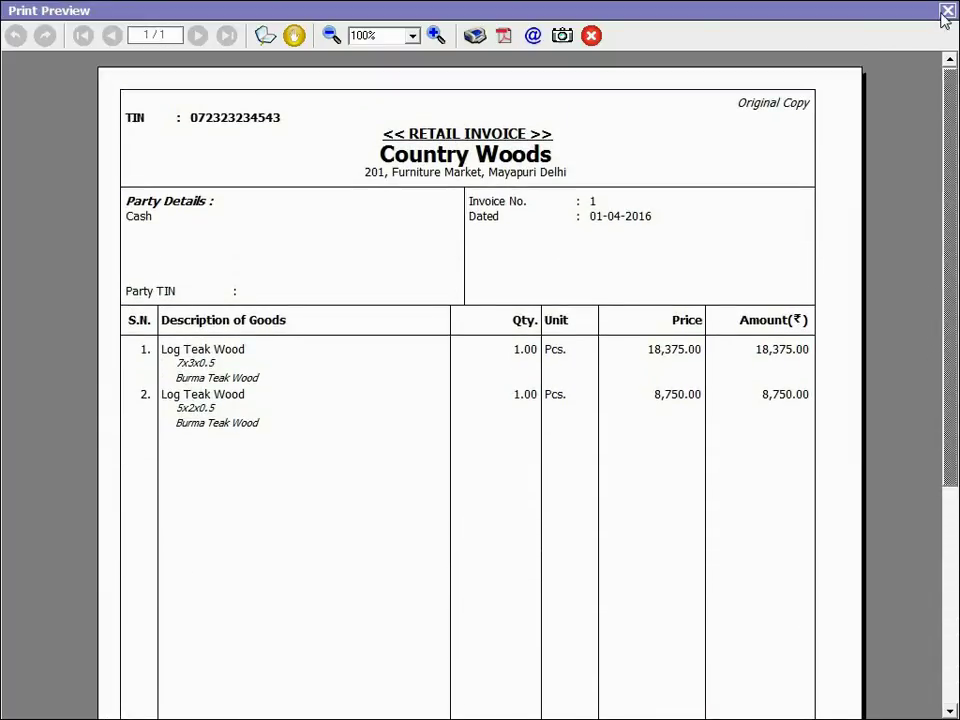
key("Escape")
key("Escape")
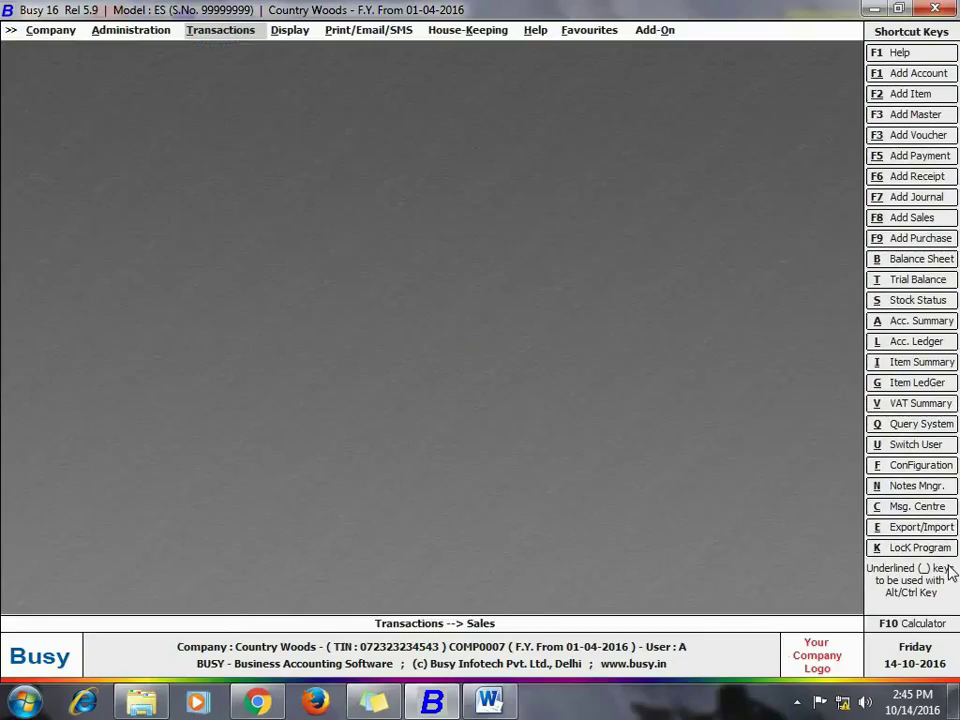